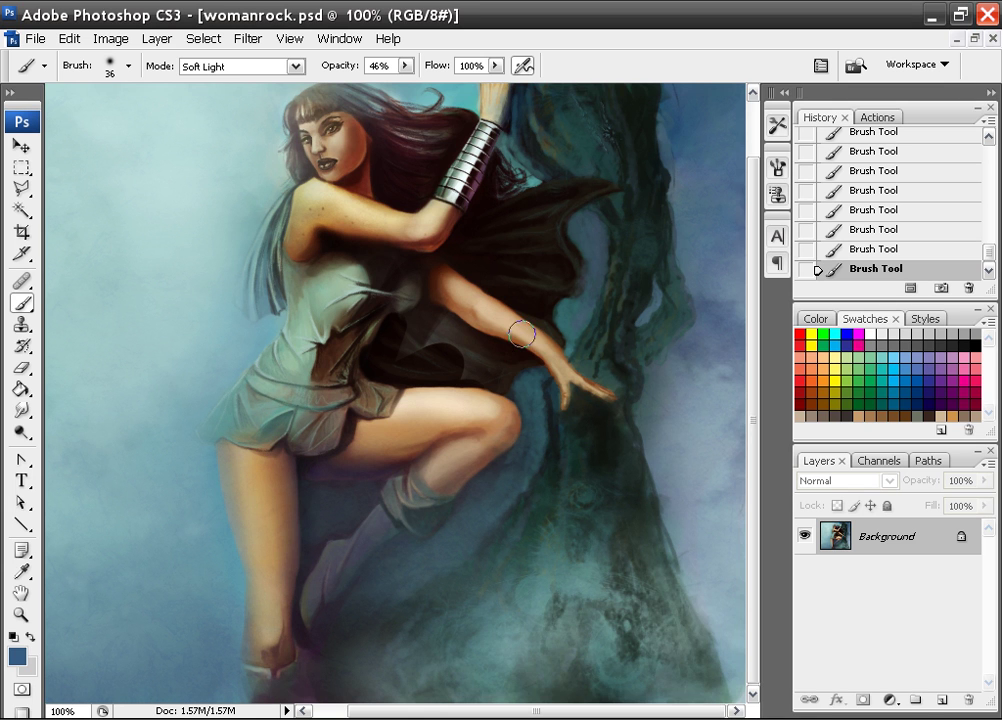
- Set up a hard round 21 px brush in Normal mode with a dark colour sampled from the cape
{"action": "key", "text": "ctrl+minus"}
{"action": "key", "text": "ctrl+plus"}
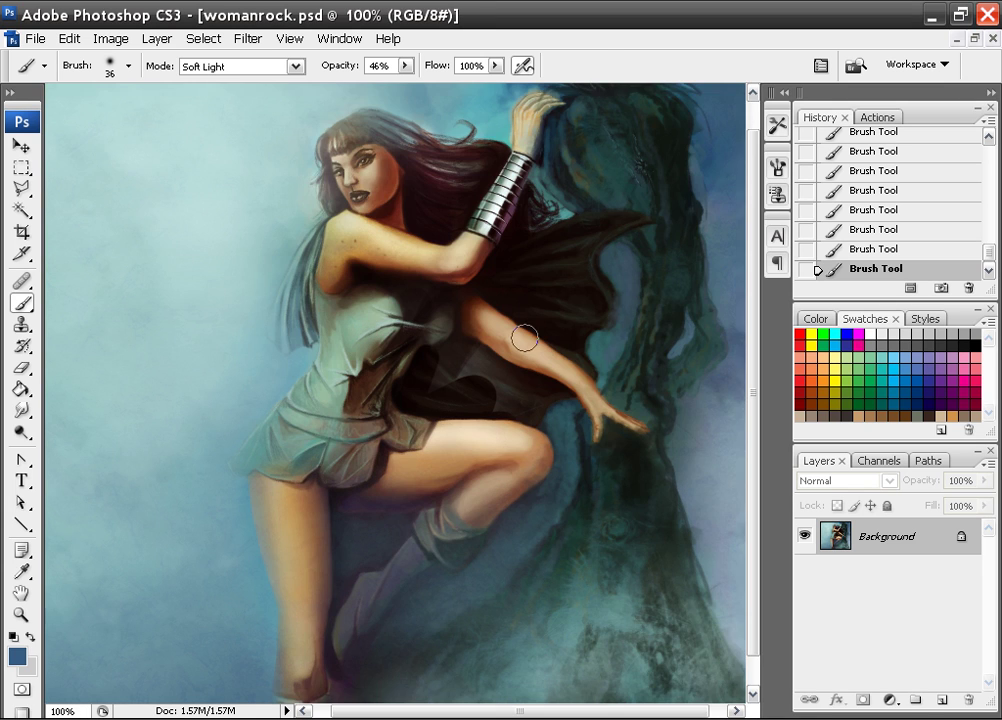
{"action": "key", "text": "ctrl+minus"}
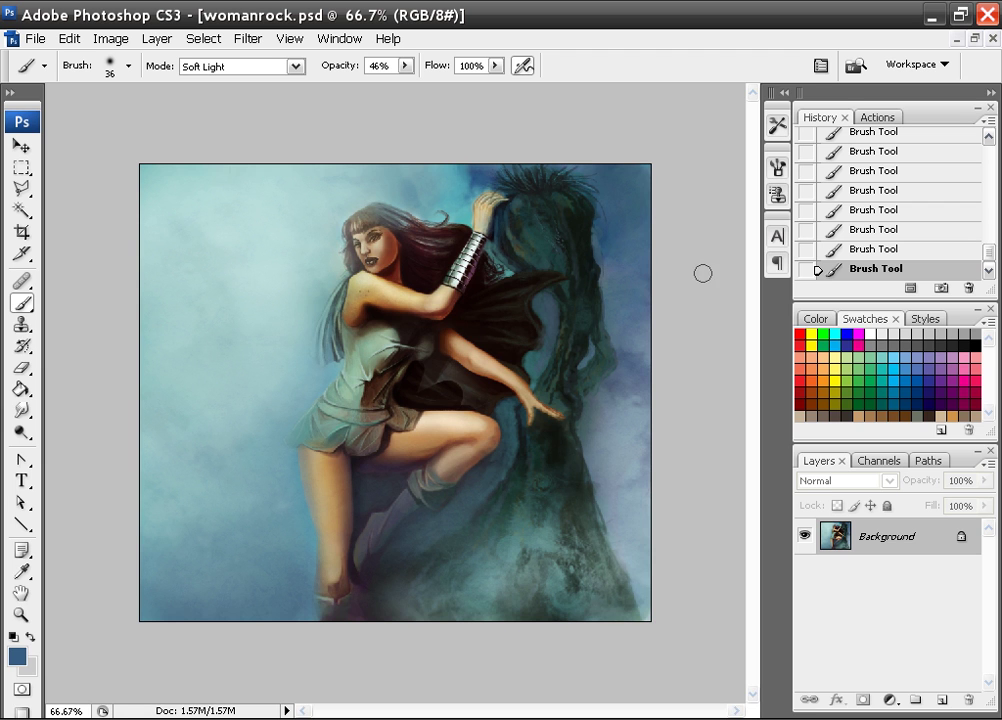
{"action": "key", "text": "ctrl+plus"}
{"action": "key", "text": "ctrl+plus"}
{"action": "key", "text": "ctrl+plus"}
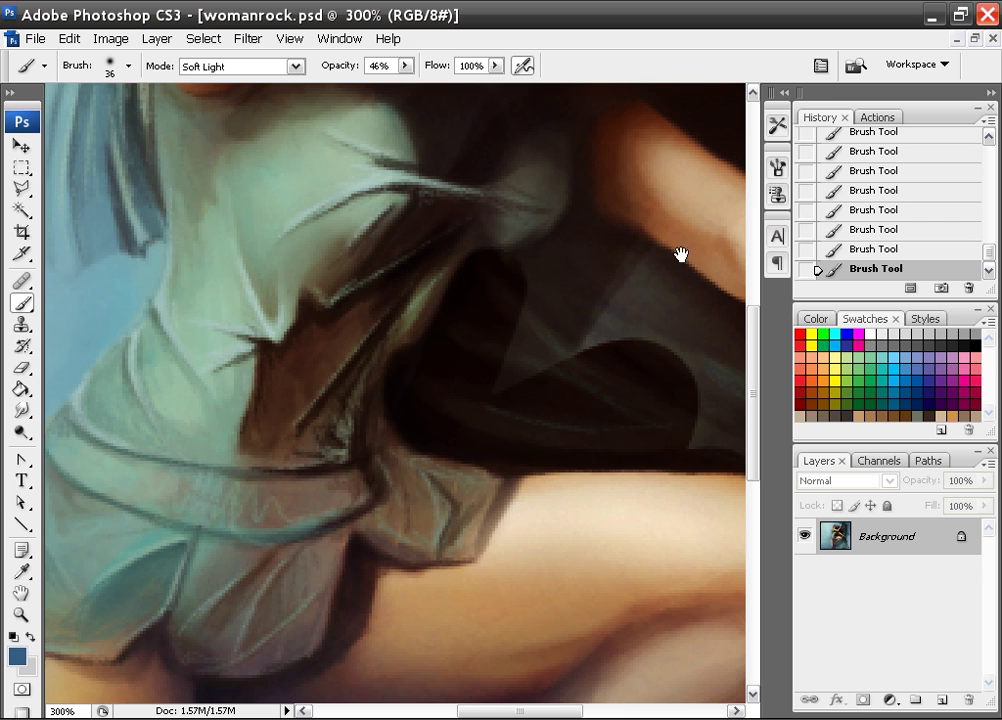
{"action": "mouse_move", "coordinate": [617, 179]}
{"action": "left_mouse_down"}
{"action": "mouse_move", "coordinate": [615, 192]}
{"action": "mouse_move", "coordinate": [429, 356]}
{"action": "left_mouse_up"}
{"action": "mouse_move", "coordinate": [531, 448]}
{"action": "left_mouse_down"}
{"action": "mouse_move", "coordinate": [428, 197]}
{"action": "mouse_move", "coordinate": [470, 315]}
{"action": "left_mouse_up"}
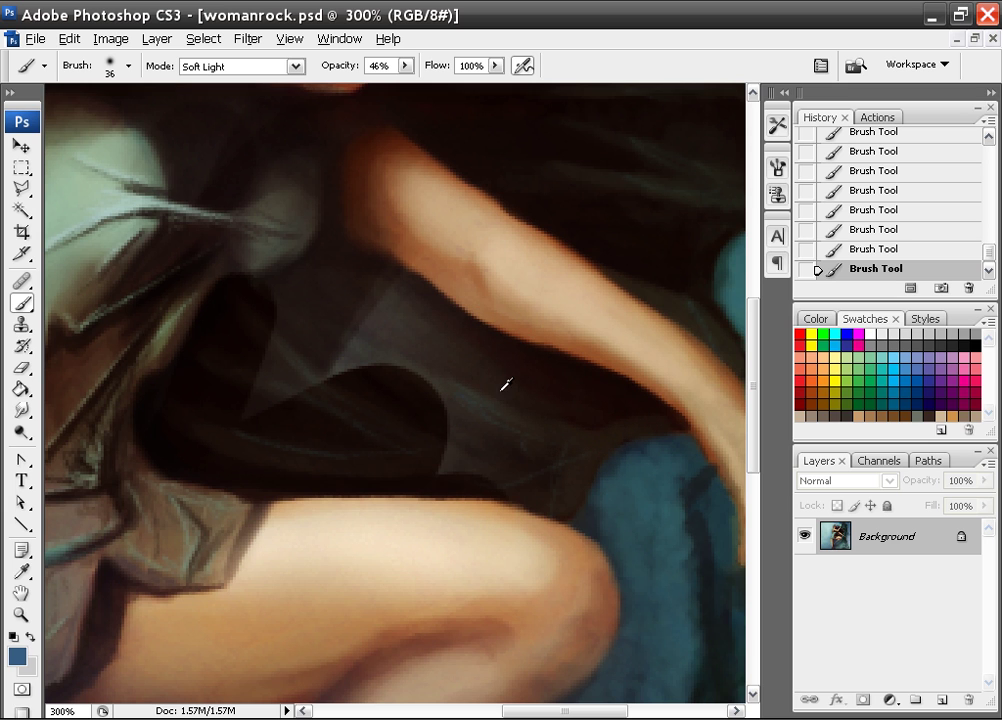
{"action": "left_click", "coordinate": [481, 398], "text": "alt"}
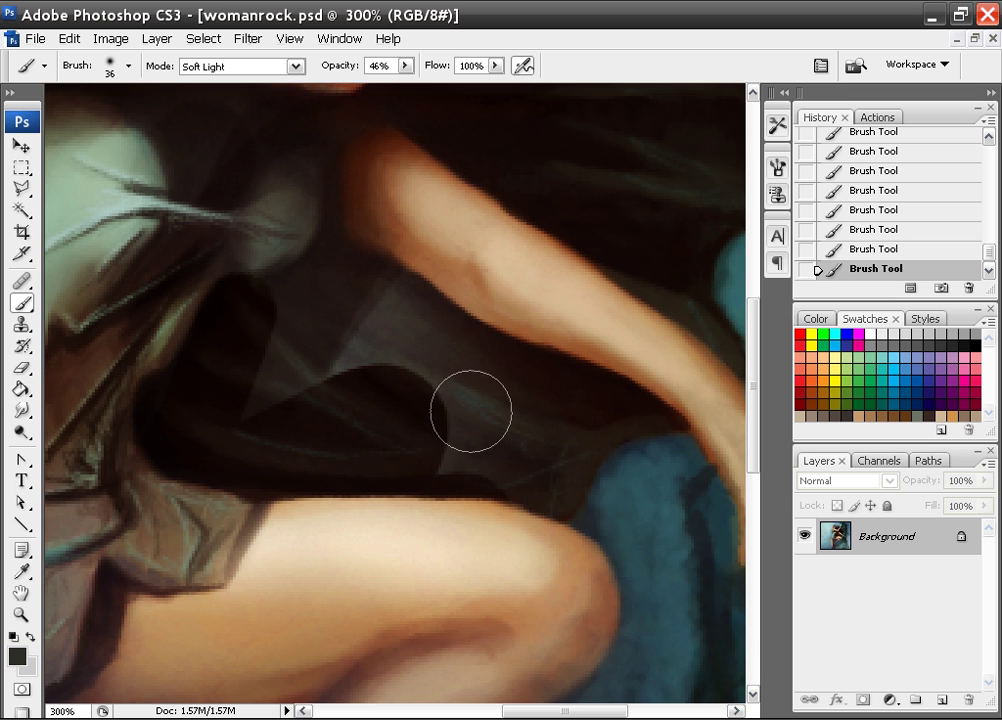
{"action": "right_click", "coordinate": [393, 386]}
{"action": "left_click", "coordinate": [432, 563]}
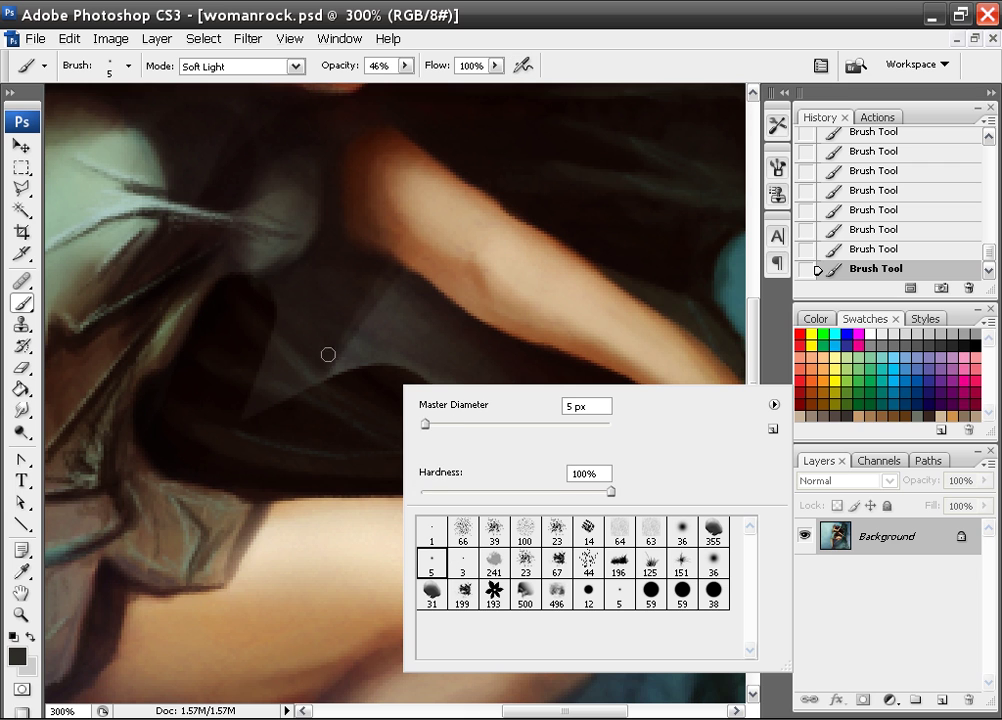
{"action": "left_click", "coordinate": [436, 424]}
{"action": "left_click", "coordinate": [399, 335]}
{"action": "left_click", "coordinate": [463, 448], "text": "alt"}
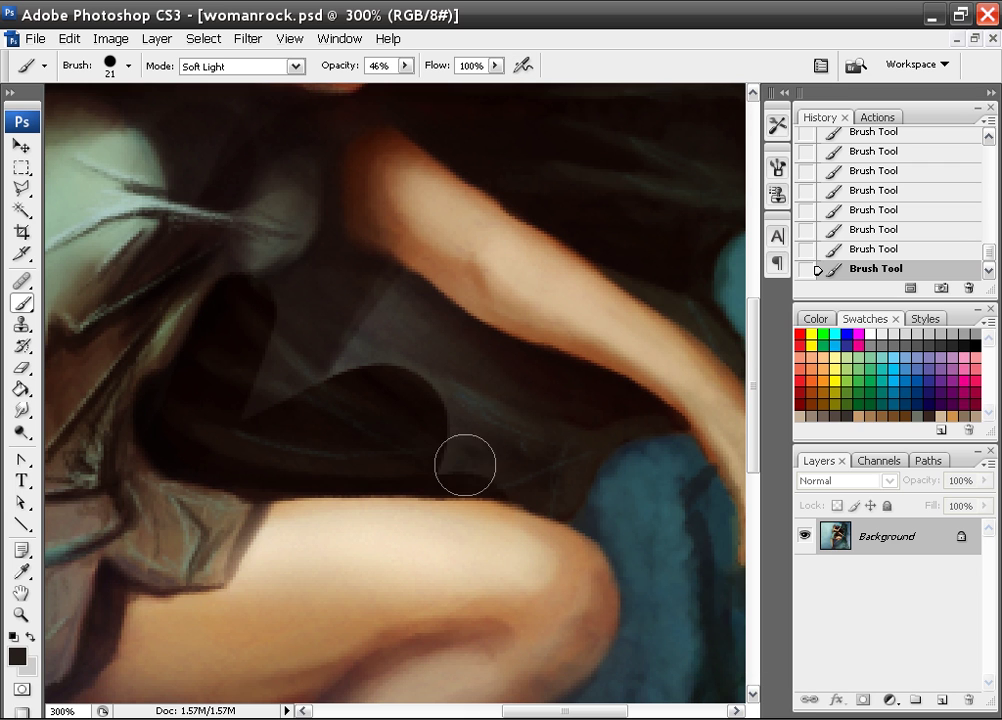
{"action": "left_click", "coordinate": [296, 66]}
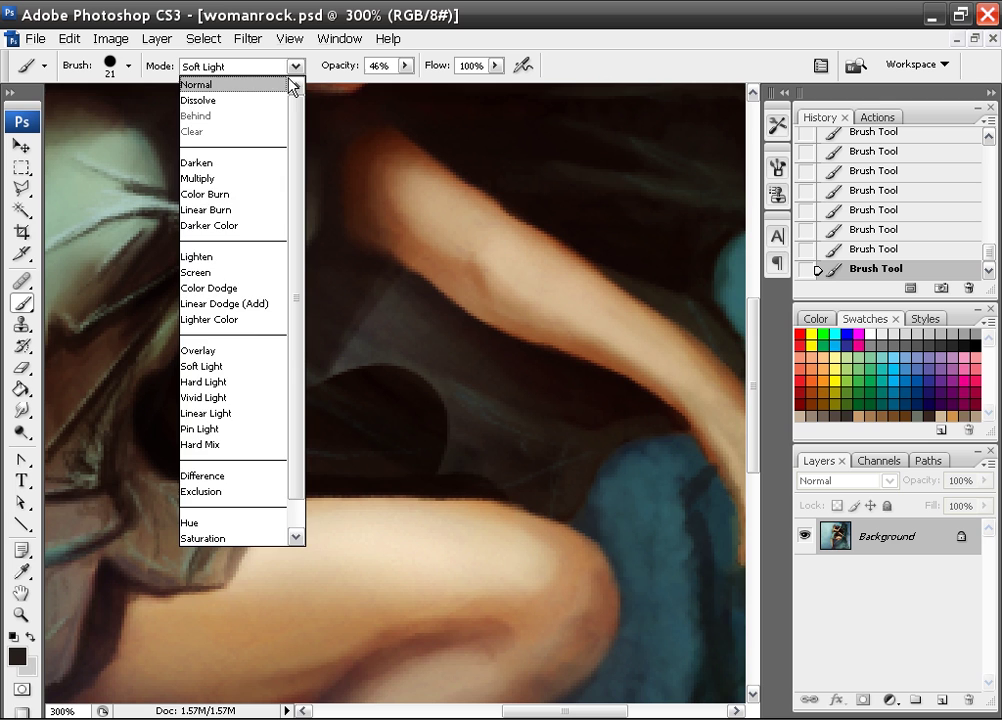
{"action": "left_click", "coordinate": [290, 83]}
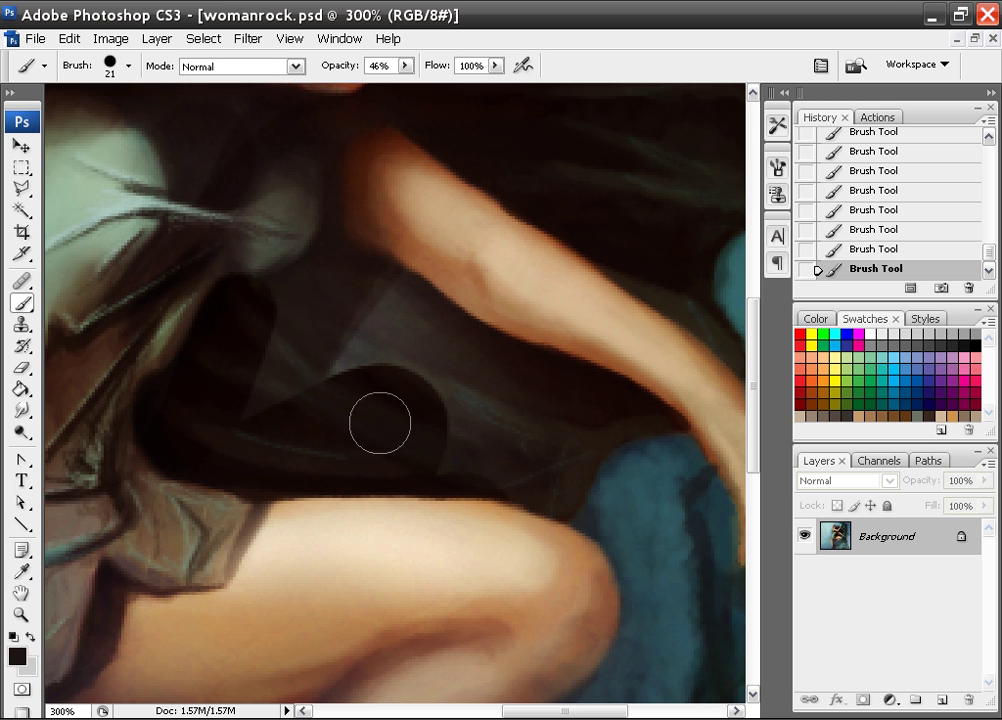
- Paint over the hard-edged dark shape in the cape between the lowered arm and bent leg with sampled cape tones
{"action": "left_click", "coordinate": [487, 410], "text": "alt"}
{"action": "mouse_move", "coordinate": [368, 361]}
{"action": "left_mouse_down"}
{"action": "mouse_move", "coordinate": [481, 414]}
{"action": "mouse_move", "coordinate": [320, 332]}
{"action": "mouse_move", "coordinate": [322, 345]}
{"action": "mouse_move", "coordinate": [528, 436]}
{"action": "mouse_move", "coordinate": [580, 473]}
{"action": "mouse_move", "coordinate": [342, 401]}
{"action": "mouse_move", "coordinate": [346, 413]}
{"action": "mouse_move", "coordinate": [414, 444]}
{"action": "mouse_move", "coordinate": [386, 447]}
{"action": "mouse_move", "coordinate": [434, 456]}
{"action": "left_mouse_up"}
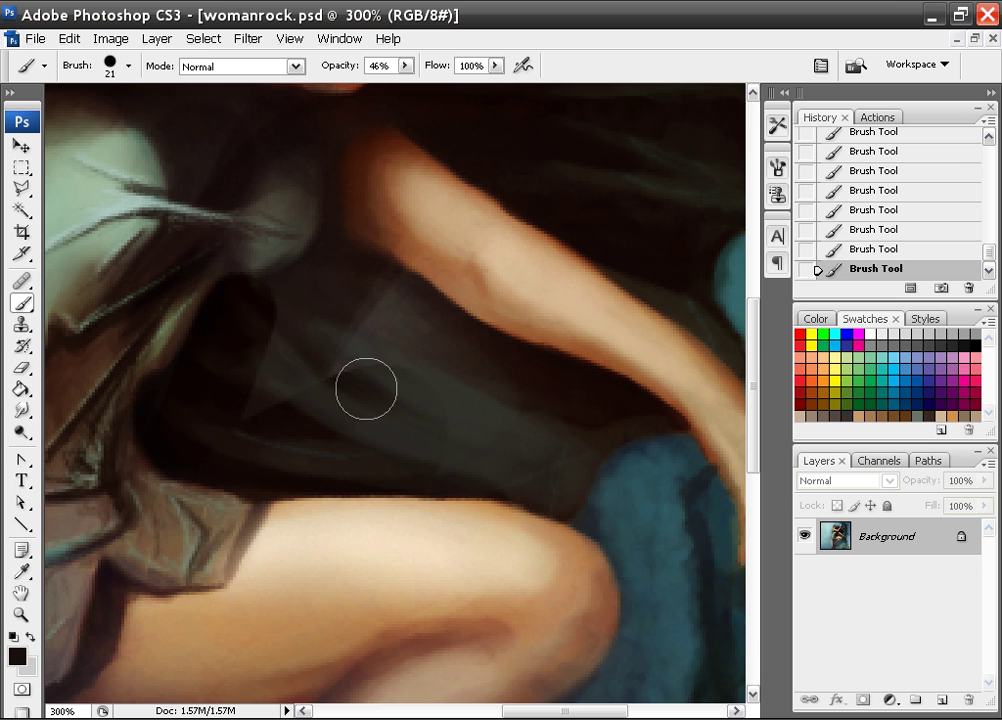
{"action": "mouse_move", "coordinate": [366, 389]}
{"action": "left_mouse_down"}
{"action": "mouse_move", "coordinate": [391, 396]}
{"action": "mouse_move", "coordinate": [267, 316]}
{"action": "mouse_move", "coordinate": [333, 427]}
{"action": "left_mouse_up"}
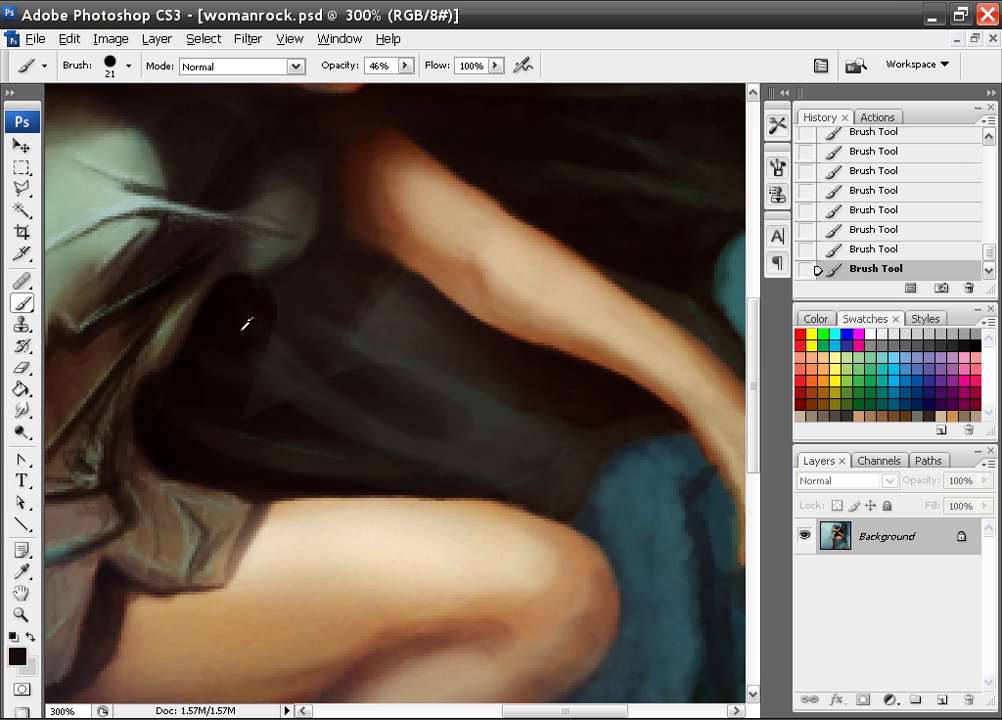
{"action": "left_click", "coordinate": [242, 330], "text": "alt"}
{"action": "mouse_move", "coordinate": [309, 347]}
{"action": "left_mouse_down"}
{"action": "mouse_move", "coordinate": [339, 312]}
{"action": "mouse_move", "coordinate": [331, 291]}
{"action": "mouse_move", "coordinate": [270, 289]}
{"action": "mouse_move", "coordinate": [434, 340]}
{"action": "left_mouse_up"}
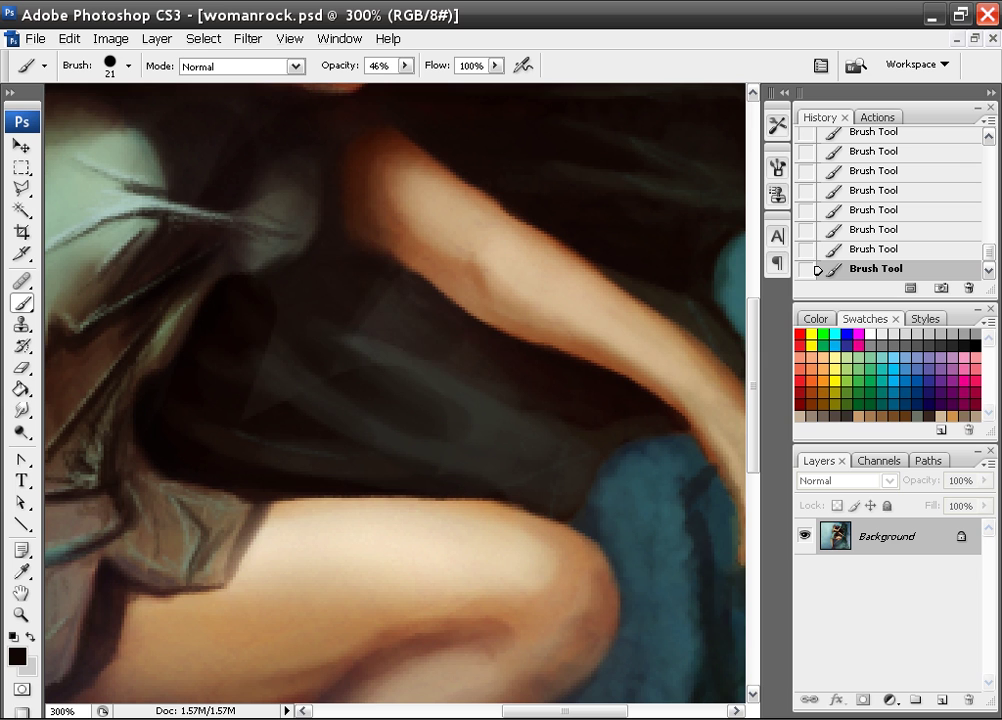
- Blend the cape's soft folds above the bent thigh with further strokes in nearby sampled dark greys and browns
{"action": "left_click", "coordinate": [400, 441], "text": "alt"}
{"action": "left_click_drag", "start_coordinate": [490, 450], "coordinate": [268, 449]}
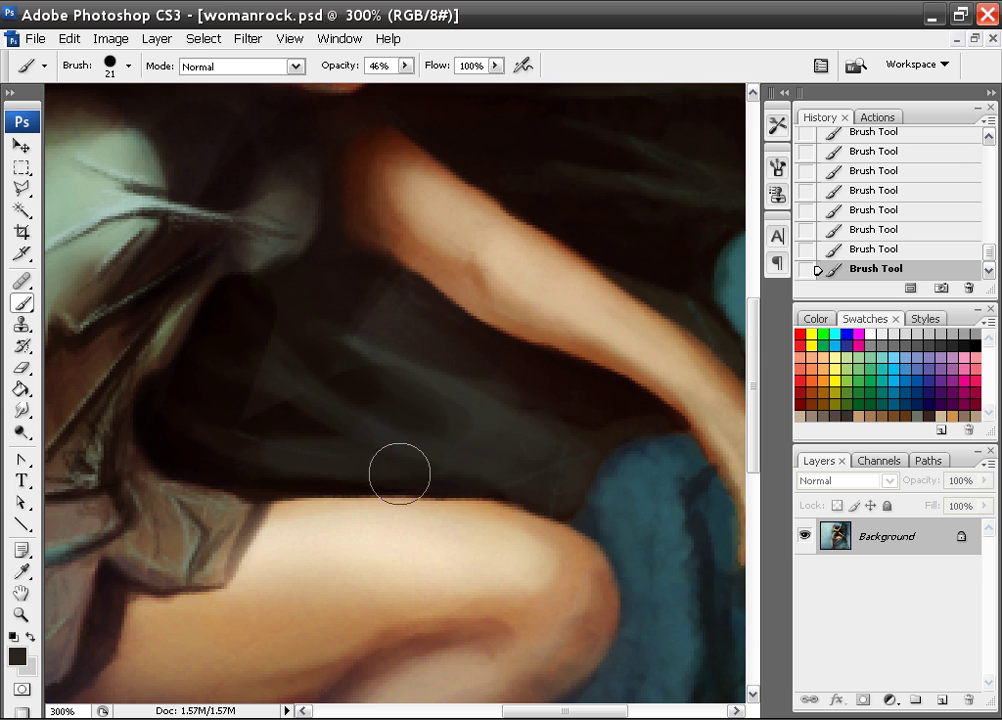
{"action": "mouse_move", "coordinate": [541, 428]}
{"action": "left_mouse_down"}
{"action": "mouse_move", "coordinate": [322, 337]}
{"action": "mouse_move", "coordinate": [372, 356]}
{"action": "left_mouse_up"}
{"action": "left_click", "coordinate": [476, 364], "text": "alt"}
{"action": "left_click_drag", "start_coordinate": [462, 346], "coordinate": [356, 319]}
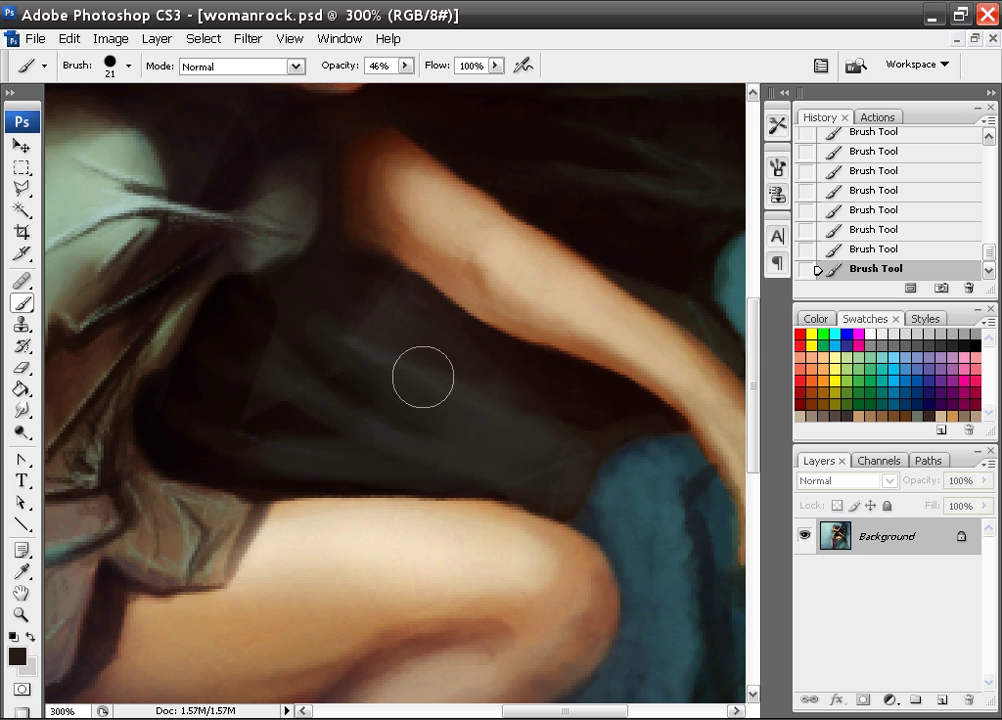
{"action": "left_click", "coordinate": [419, 404], "text": "alt"}
{"action": "left_click_drag", "start_coordinate": [419, 404], "coordinate": [355, 382]}
- Check the repainted cape against the whole figure and inspect the area around the legs
{"action": "key", "text": "ctrl+minus"}
{"action": "key", "text": "ctrl+minus"}
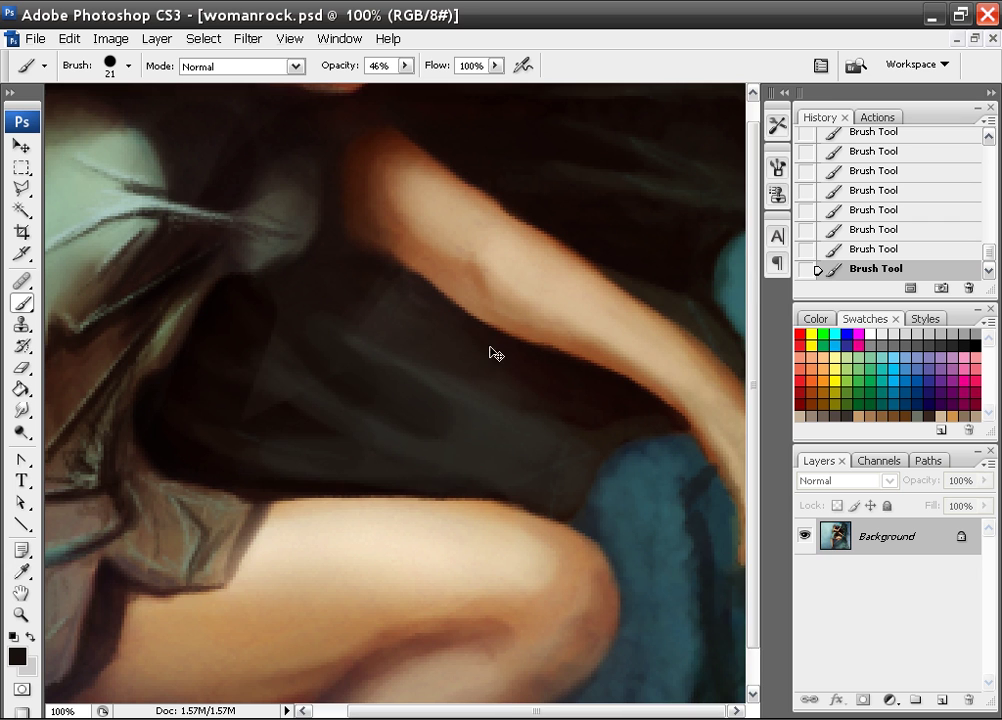
{"action": "key", "text": "ctrl+minus"}
{"action": "key", "text": "ctrl+plus"}
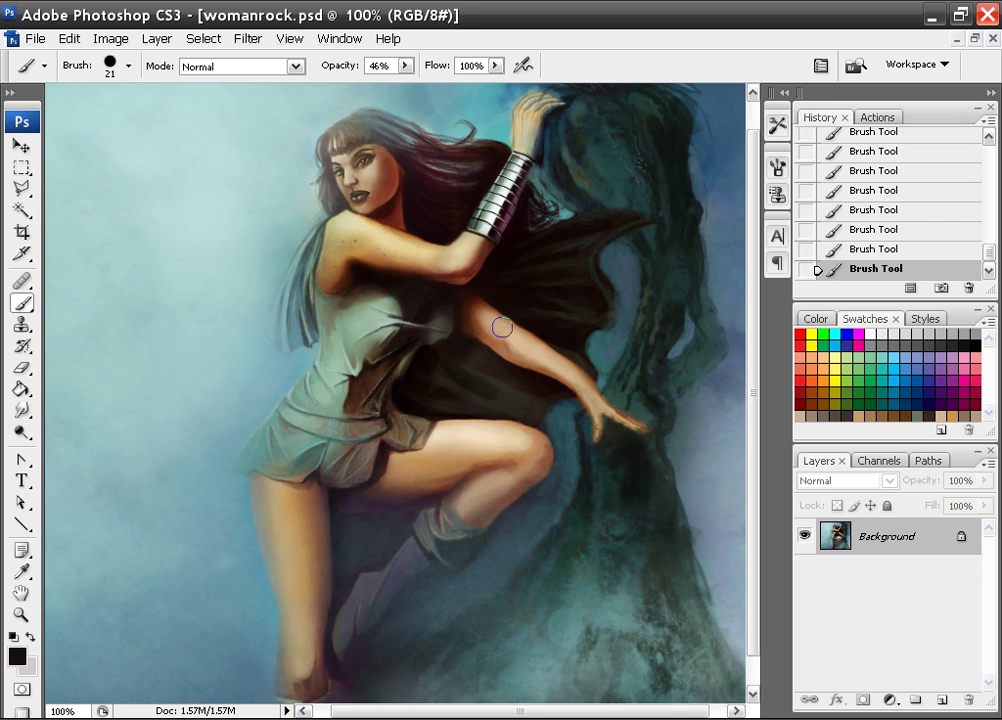
{"action": "key", "text": "ctrl+minus"}
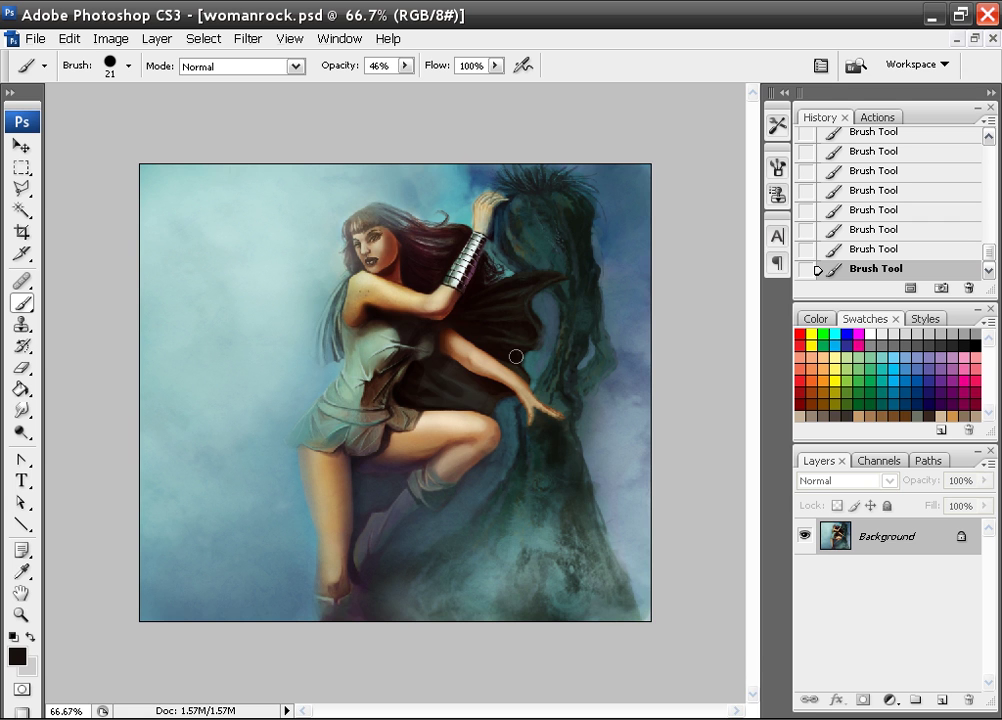
{"action": "key", "text": "ctrl+plus"}
{"action": "key", "text": "ctrl+plus"}
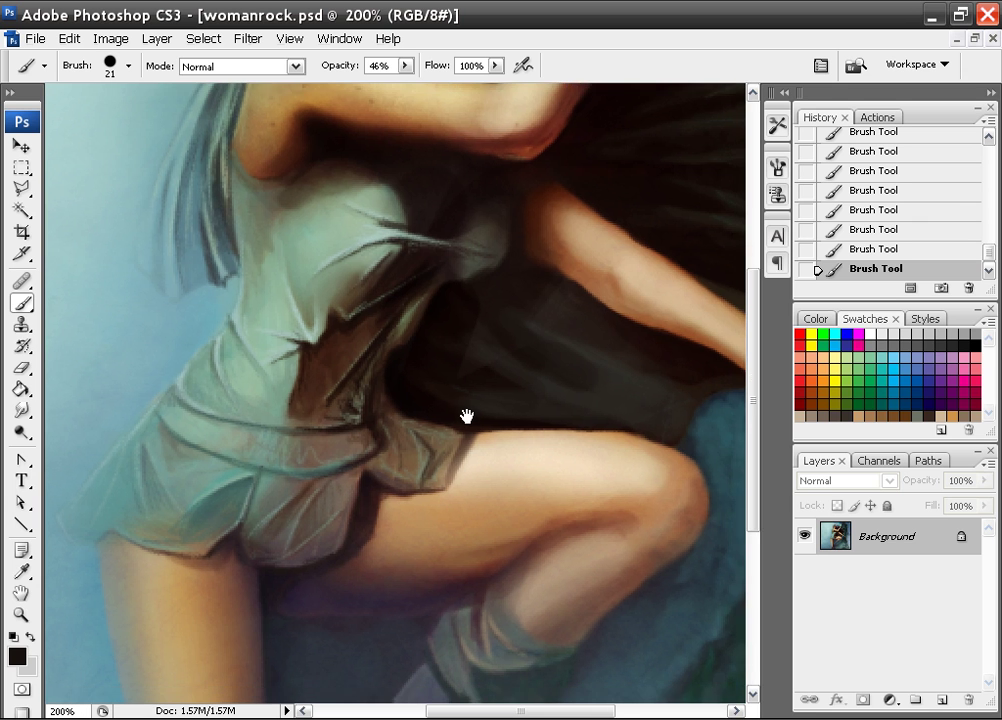
{"action": "mouse_move", "coordinate": [465, 414]}
{"action": "left_mouse_down"}
{"action": "mouse_move", "coordinate": [503, 159]}
{"action": "mouse_move", "coordinate": [476, 297]}
{"action": "mouse_move", "coordinate": [460, 294]}
{"action": "left_mouse_up"}
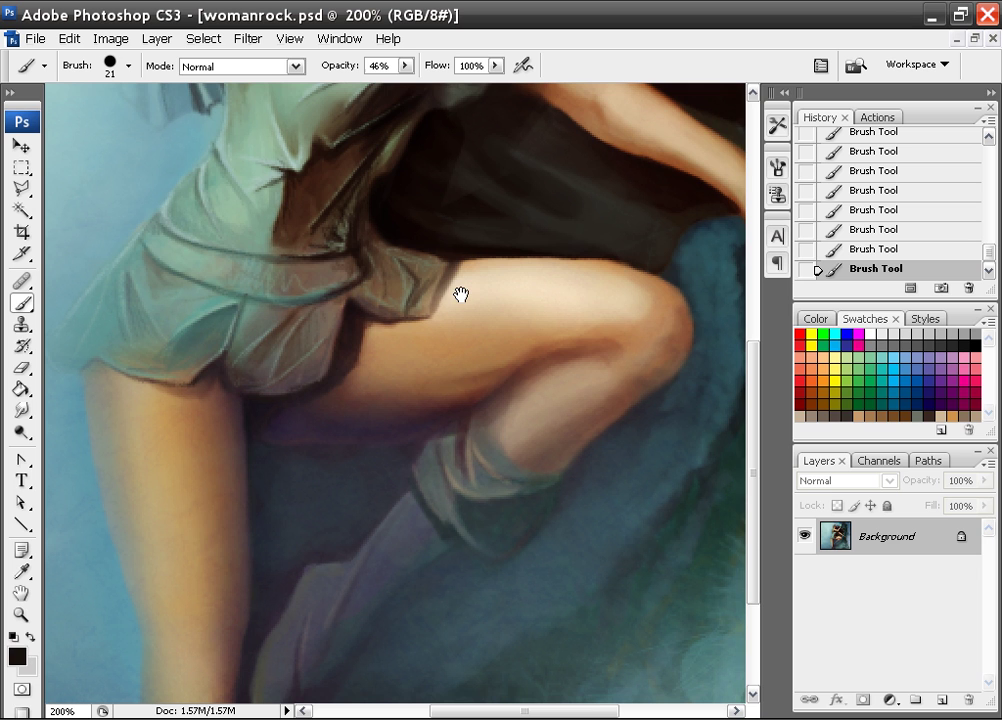
- Lighten the highlights along the standing leg using the Dodge tool with a soft 58 px brush, undoing one unwanted stroke
{"action": "left_click", "coordinate": [21, 432]}
{"action": "left_click_drag", "start_coordinate": [233, 509], "coordinate": [239, 394]}
{"action": "right_click", "coordinate": [225, 314]}
{"action": "left_click", "coordinate": [544, 490]}
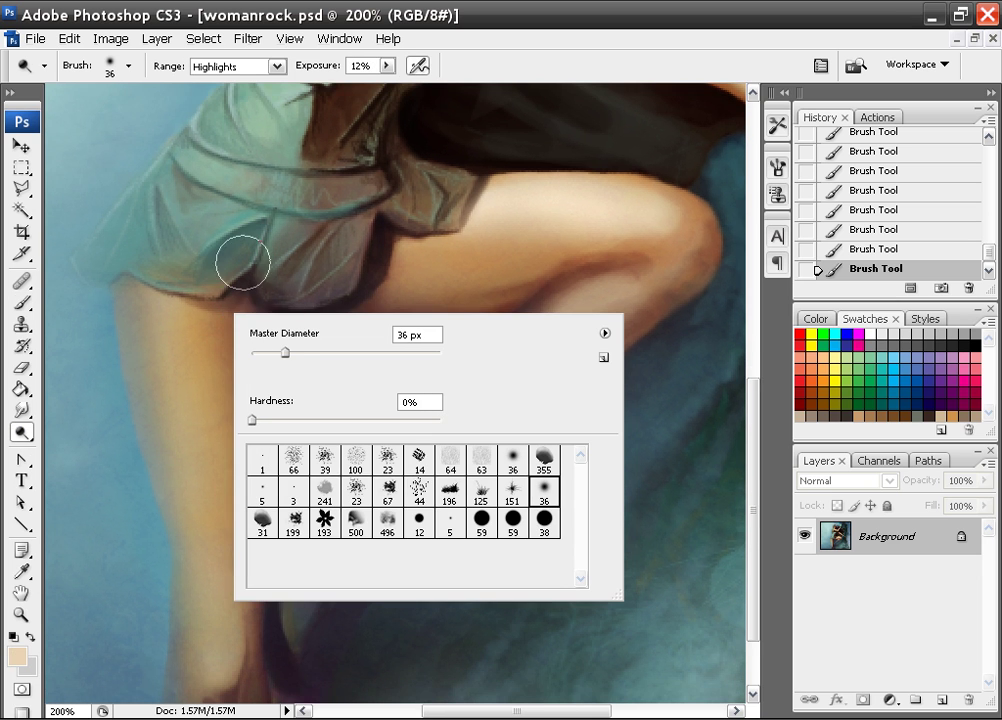
{"action": "left_click", "coordinate": [304, 355]}
{"action": "left_click", "coordinate": [193, 352]}
{"action": "left_click_drag", "start_coordinate": [182, 361], "coordinate": [217, 599]}
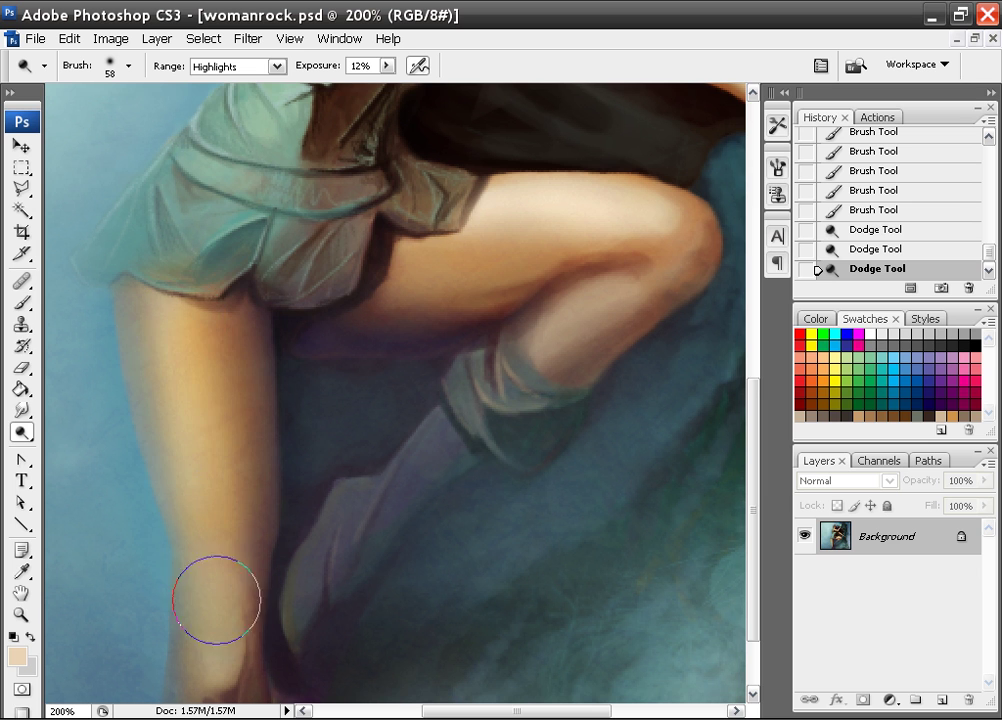
{"action": "left_click_drag", "start_coordinate": [207, 376], "coordinate": [214, 606]}
{"action": "left_click_drag", "start_coordinate": [205, 340], "coordinate": [214, 550]}
{"action": "left_click_drag", "start_coordinate": [190, 368], "coordinate": [232, 592]}
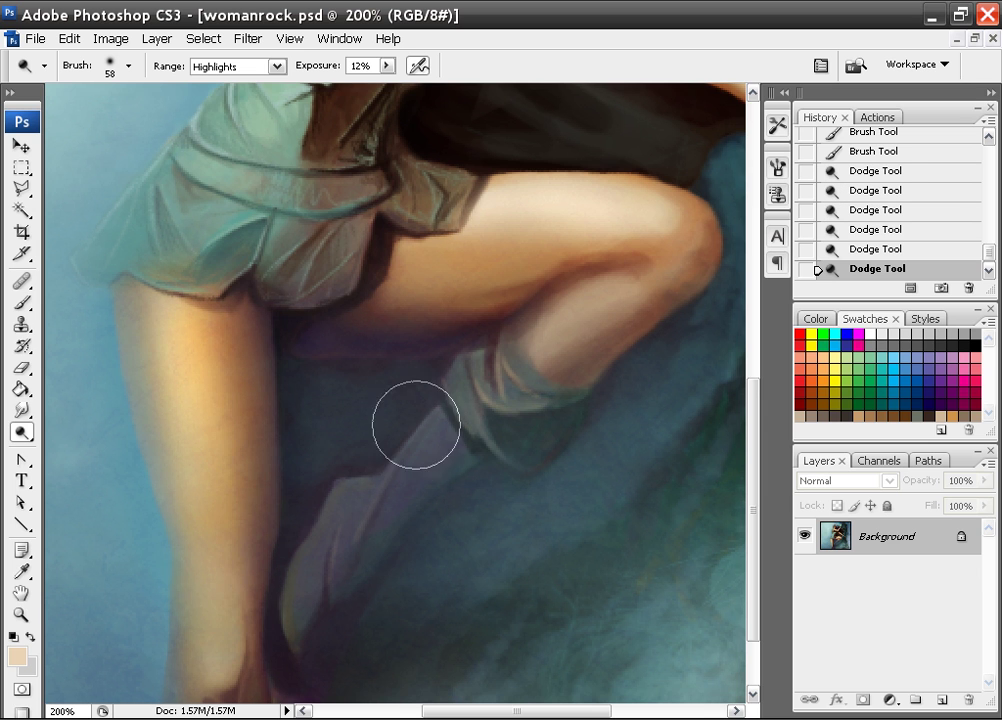
{"action": "key", "text": "ctrl+minus"}
{"action": "left_click_drag", "start_coordinate": [292, 458], "coordinate": [302, 612]}
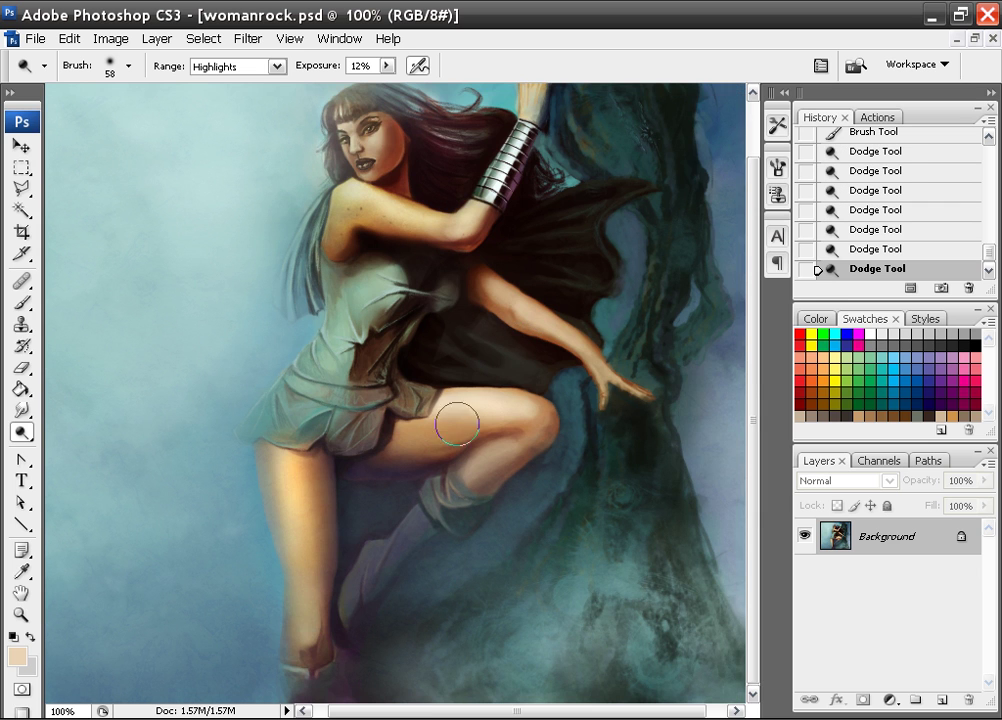
{"action": "key", "text": "ctrl+z"}
{"action": "left_click_drag", "start_coordinate": [318, 541], "coordinate": [447, 447]}
- Lighten the highlights on the face and folded arm with the Dodge tool
{"action": "left_click_drag", "start_coordinate": [636, 200], "coordinate": [582, 264]}
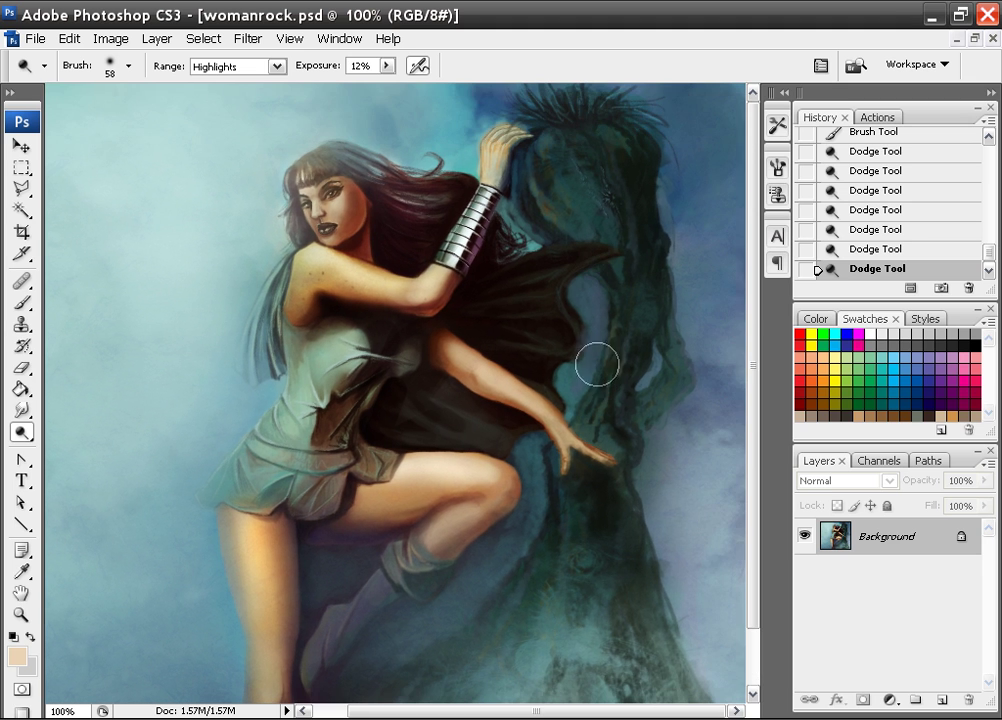
{"action": "key", "text": "ctrl+plus"}
{"action": "key", "text": "ctrl+plus"}
{"action": "left_click_drag", "start_coordinate": [425, 159], "coordinate": [507, 592]}
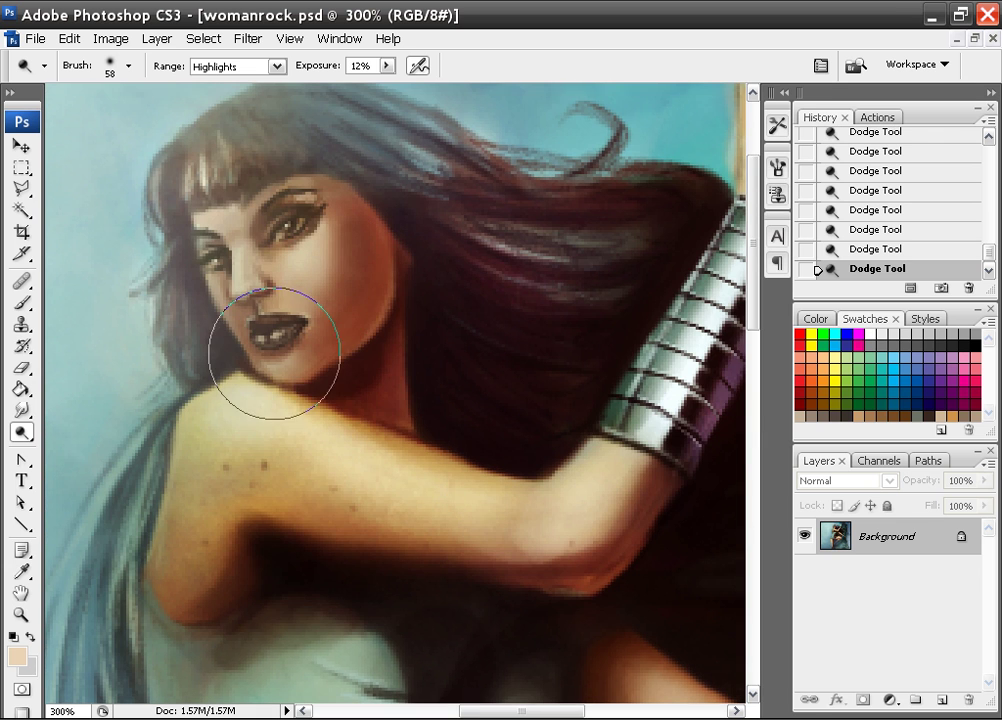
{"action": "key", "text": "ctrl+plus"}
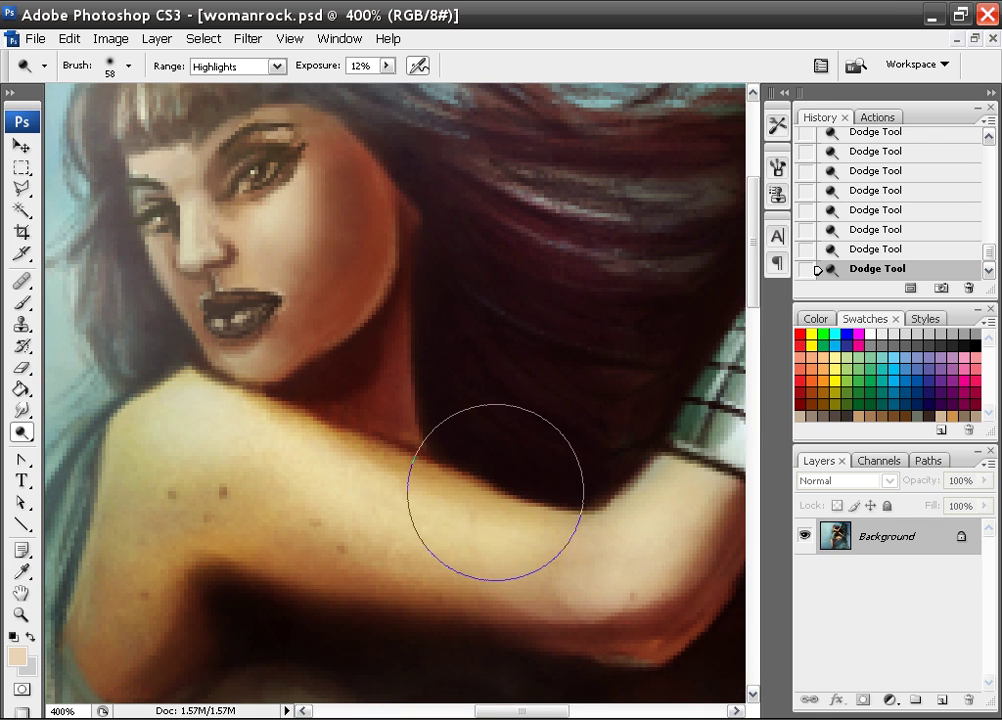
{"action": "key", "text": "ctrl+minus"}
{"action": "key", "text": "ctrl+minus"}
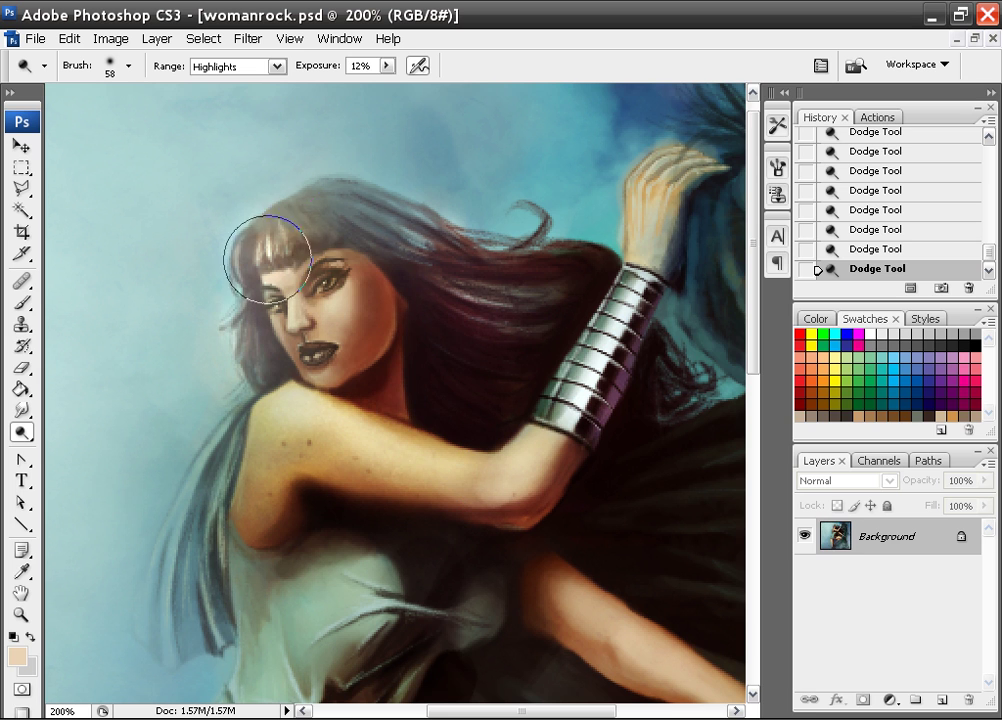
{"action": "left_click_drag", "start_coordinate": [528, 525], "coordinate": [487, 555]}
- Review the lightened torso and legs up close and within the whole painting
{"action": "left_click_drag", "start_coordinate": [529, 514], "coordinate": [492, 324]}
{"action": "left_click_drag", "start_coordinate": [273, 476], "coordinate": [420, 330]}
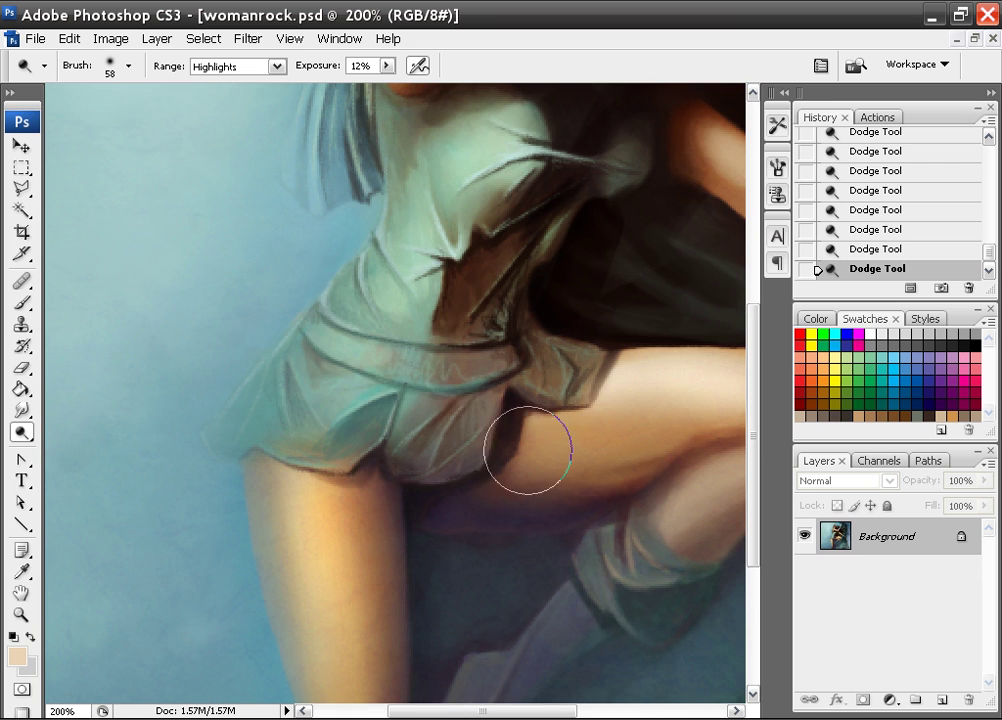
{"action": "key", "text": "ctrl+minus"}
{"action": "key", "text": "ctrl+minus"}
{"action": "key", "text": "ctrl+minus"}
{"action": "key", "text": "ctrl+plus"}
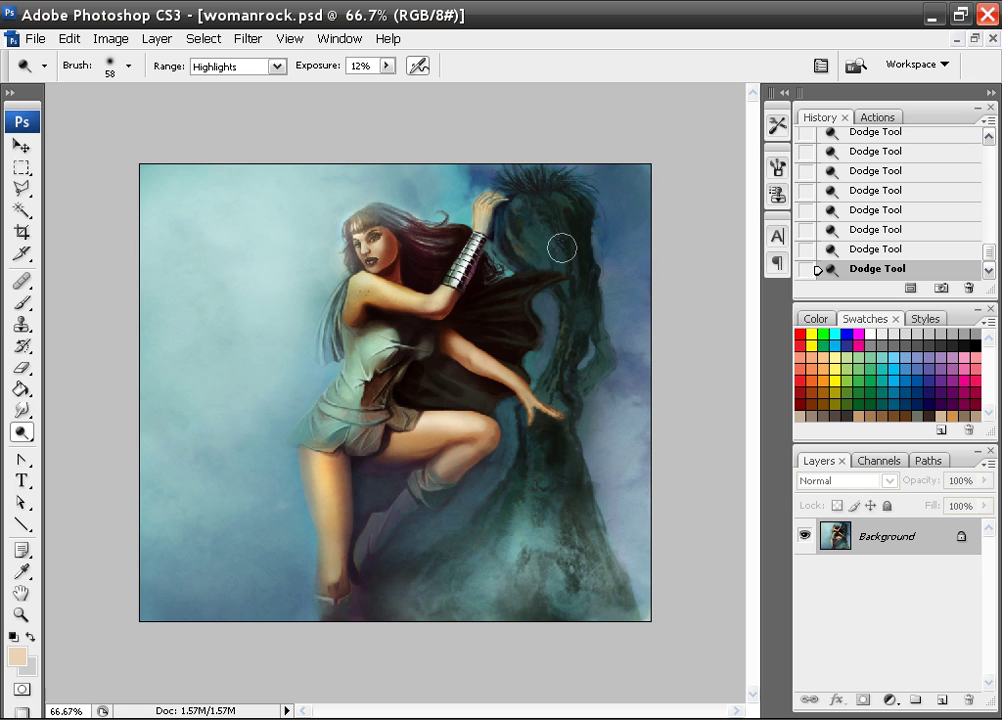
{"action": "mouse_move", "coordinate": [562, 248]}
{"action": "left_mouse_down"}
{"action": "mouse_move", "coordinate": [523, 260]}
{"action": "mouse_move", "coordinate": [543, 277]}
{"action": "mouse_move", "coordinate": [575, 346]}
{"action": "mouse_move", "coordinate": [565, 356]}
{"action": "mouse_move", "coordinate": [569, 334]}
{"action": "mouse_move", "coordinate": [532, 409]}
{"action": "left_mouse_up"}
- Paint thin highlights on the twisted rock beside the cape with a 3 px brush and a grey-blue sampled from the background
{"action": "key", "text": "ctrl+plus"}
{"action": "key", "text": "ctrl+plus"}
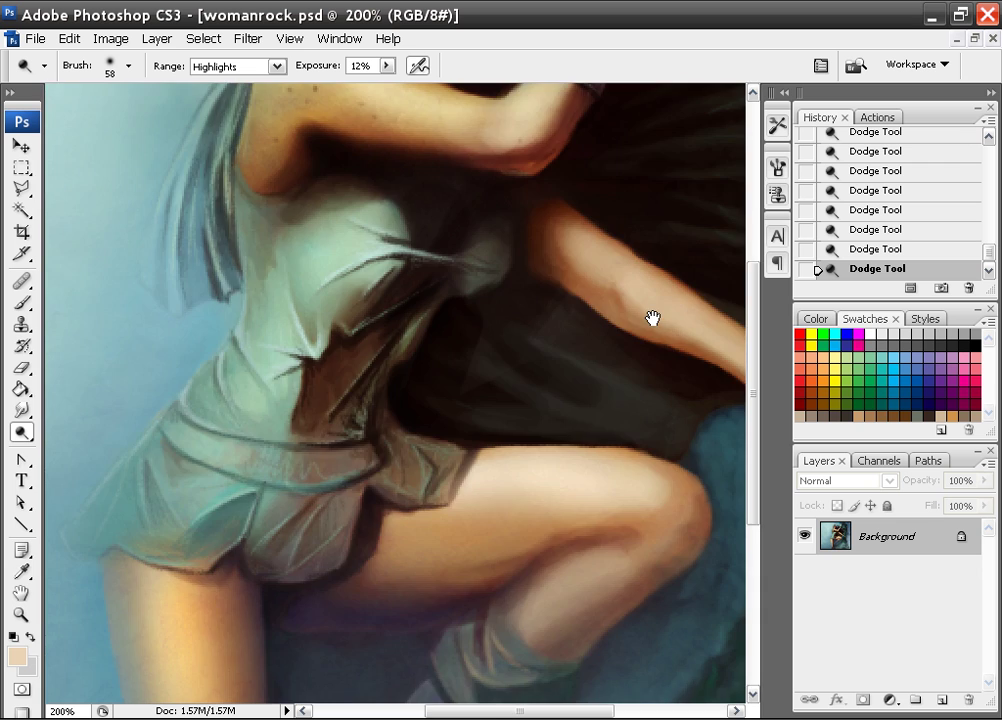
{"action": "left_click_drag", "start_coordinate": [652, 318], "coordinate": [483, 458]}
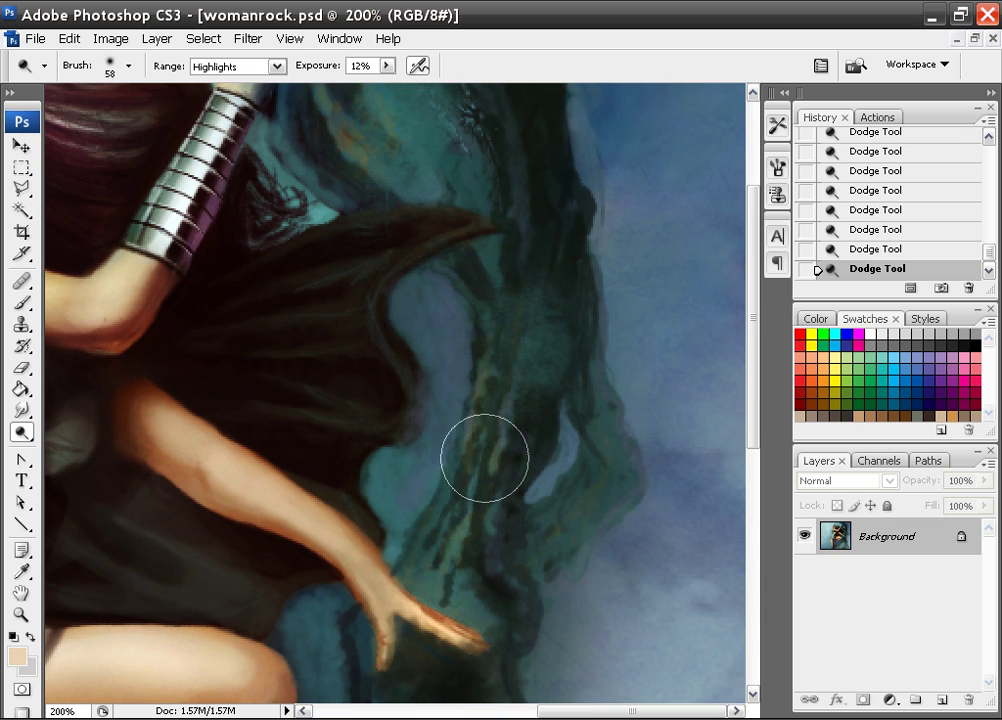
{"action": "left_click", "coordinate": [21, 302]}
{"action": "right_click", "coordinate": [476, 341]}
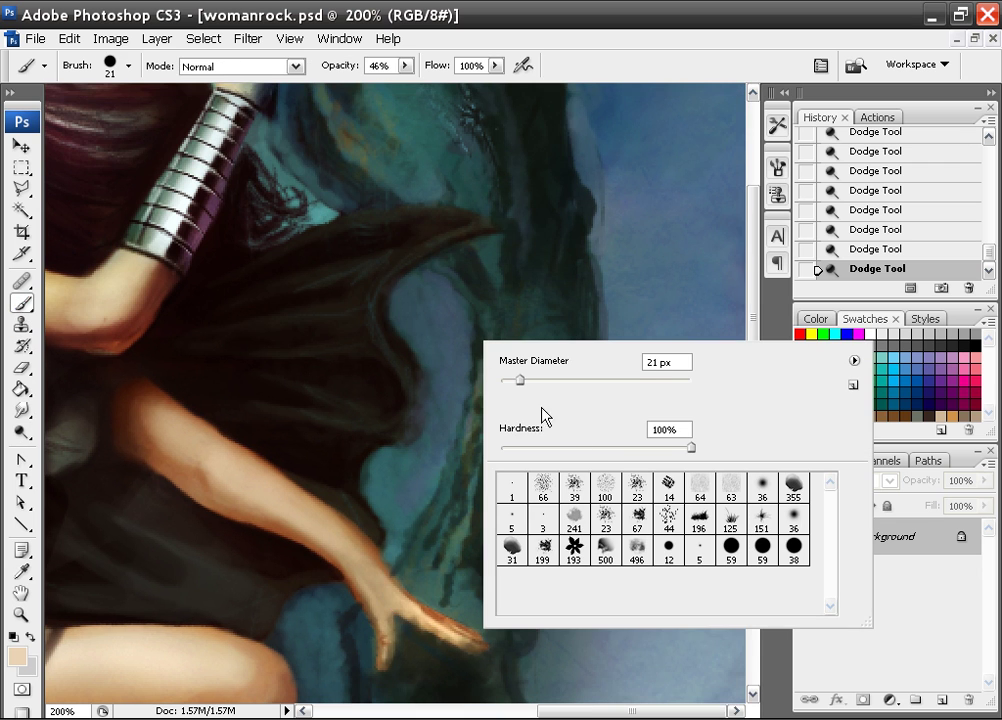
{"action": "left_click", "coordinate": [543, 531]}
{"action": "left_click", "coordinate": [479, 316]}
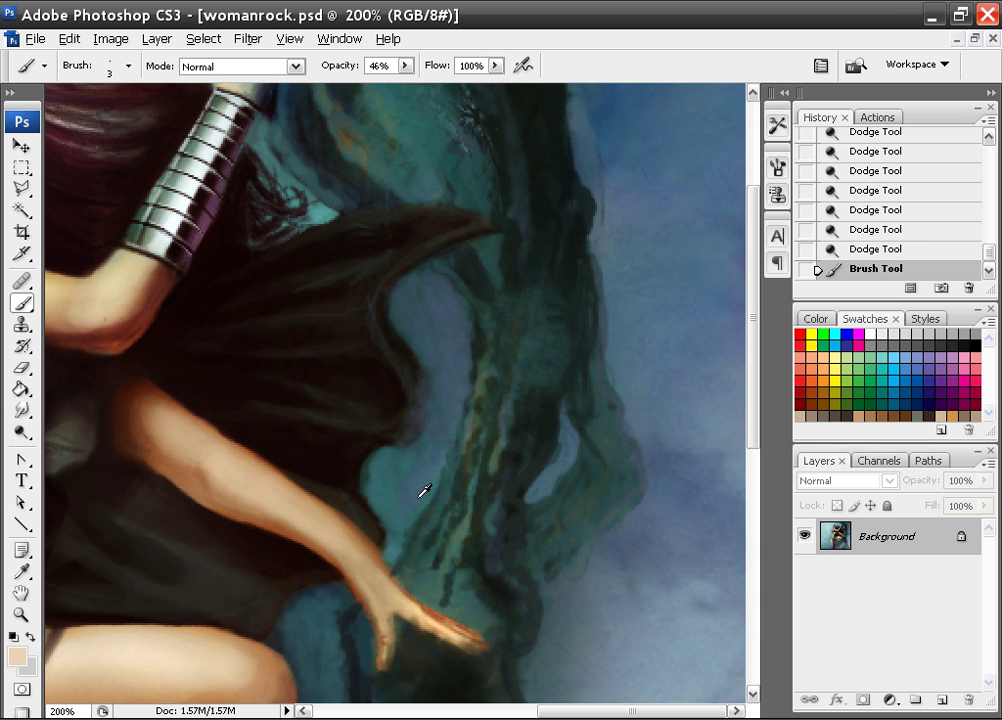
{"action": "left_click", "coordinate": [645, 641], "text": "alt"}
{"action": "left_click_drag", "start_coordinate": [460, 532], "coordinate": [469, 492]}
{"action": "left_click_drag", "start_coordinate": [468, 496], "coordinate": [474, 452]}
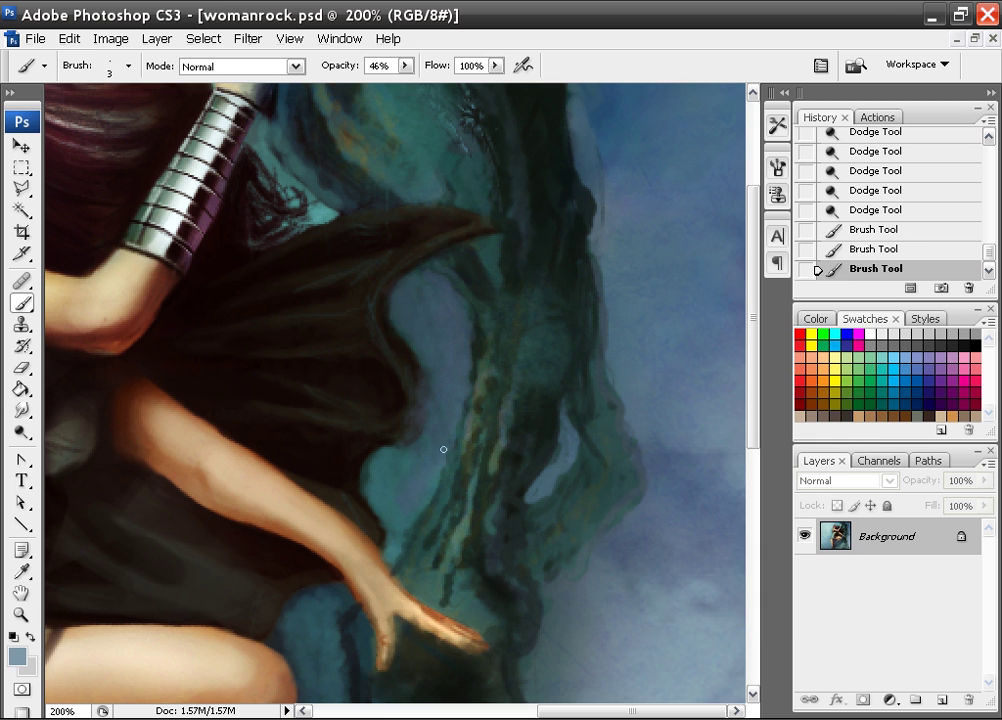
- Choose a lighter grey-blue and paint thin highlights along the twisted rock strands beside the cape
{"action": "left_click", "coordinate": [18, 654]}
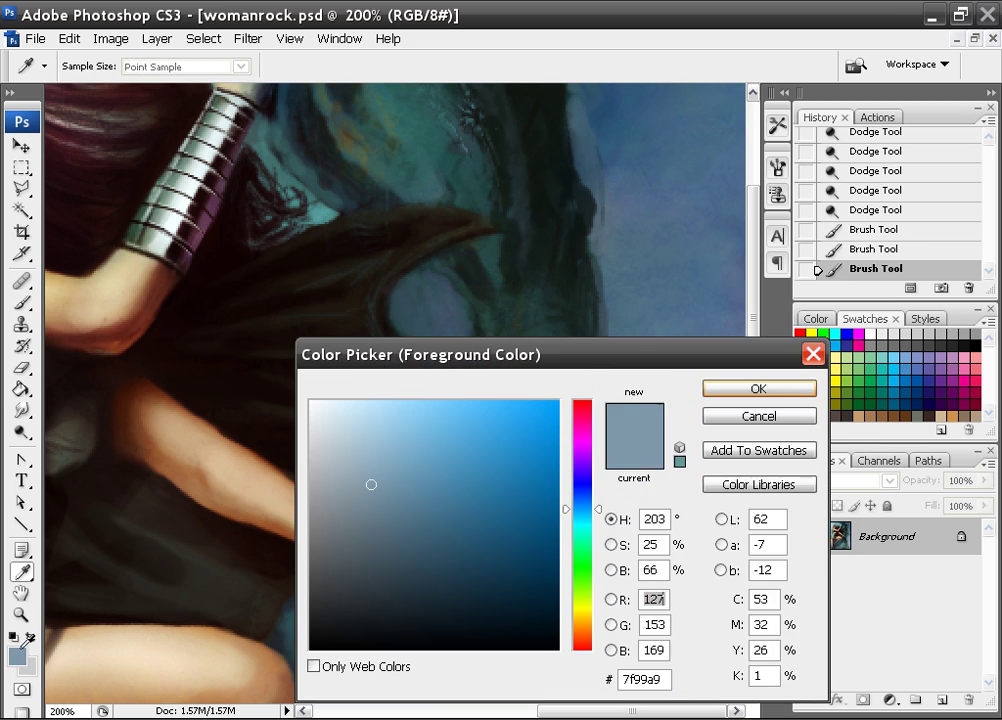
{"action": "left_click", "coordinate": [355, 437]}
{"action": "left_click", "coordinate": [712, 389]}
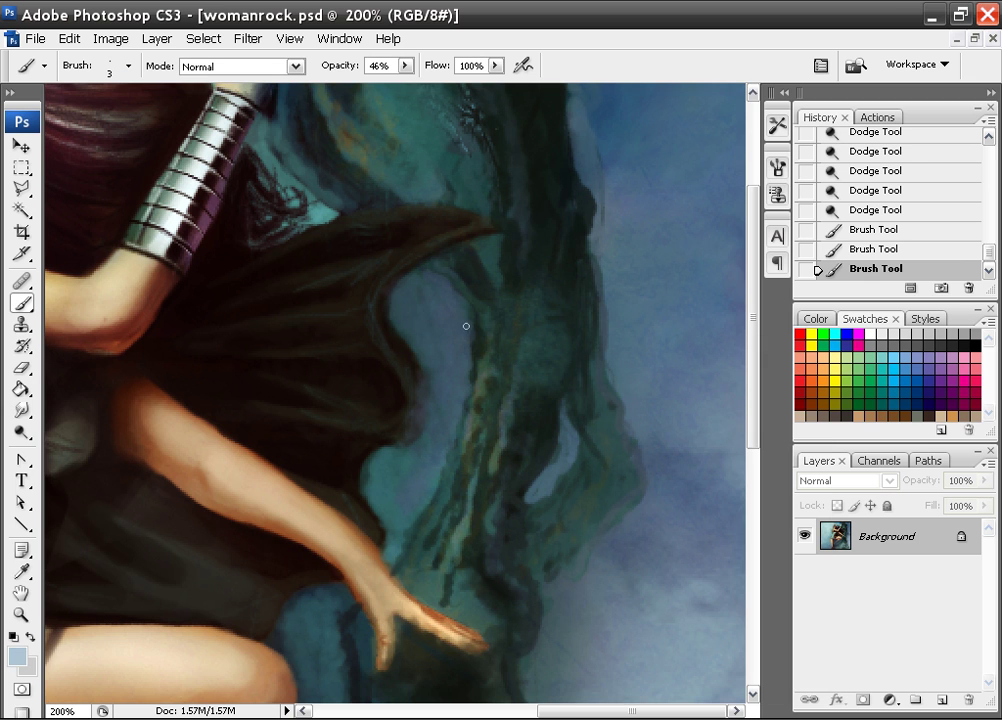
{"action": "left_click_drag", "start_coordinate": [488, 314], "coordinate": [484, 398]}
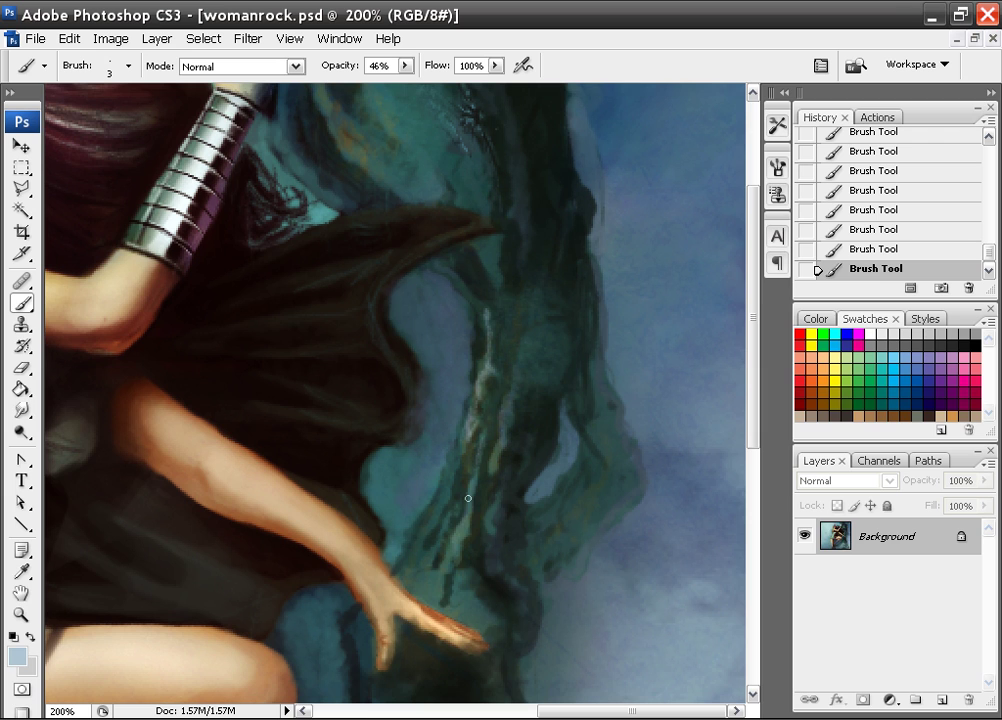
{"action": "left_click_drag", "start_coordinate": [470, 488], "coordinate": [444, 602]}
{"action": "mouse_move", "coordinate": [500, 417]}
{"action": "left_mouse_down"}
{"action": "mouse_move", "coordinate": [525, 346]}
{"action": "mouse_move", "coordinate": [504, 456]}
{"action": "left_mouse_up"}
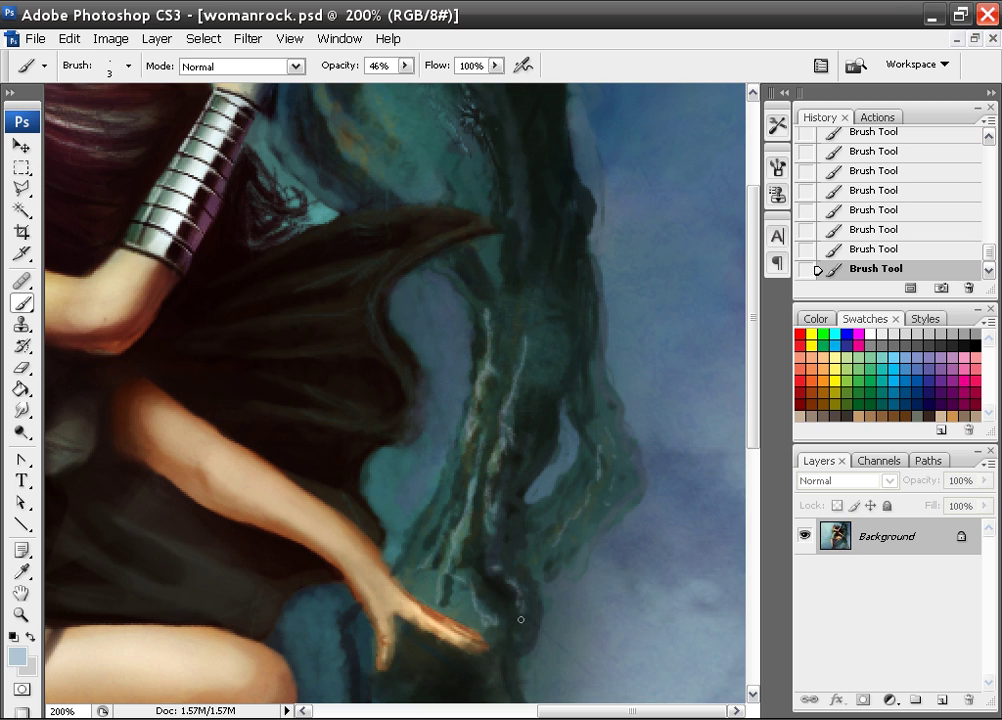
- Paint thin highlights over the upper rock beneath its spiky crown, raising the brush opacity to 66%
{"action": "left_click_drag", "start_coordinate": [399, 140], "coordinate": [463, 292]}
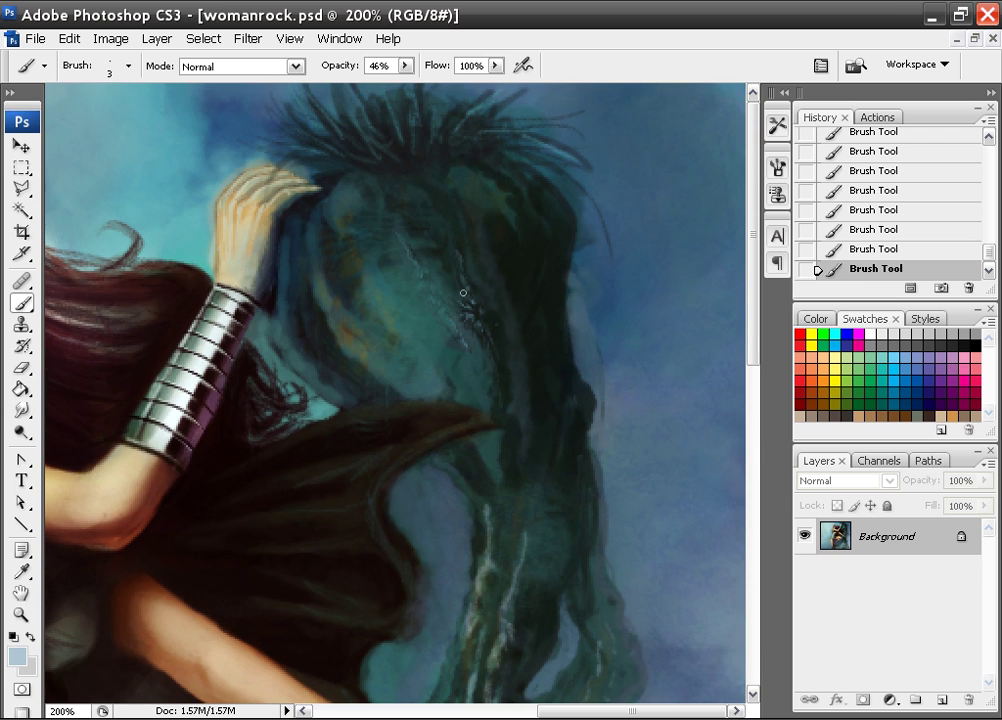
{"action": "left_click_drag", "start_coordinate": [318, 291], "coordinate": [357, 346]}
{"action": "mouse_move", "coordinate": [285, 325]}
{"action": "left_mouse_down"}
{"action": "mouse_move", "coordinate": [277, 254]}
{"action": "mouse_move", "coordinate": [303, 358]}
{"action": "left_mouse_up"}
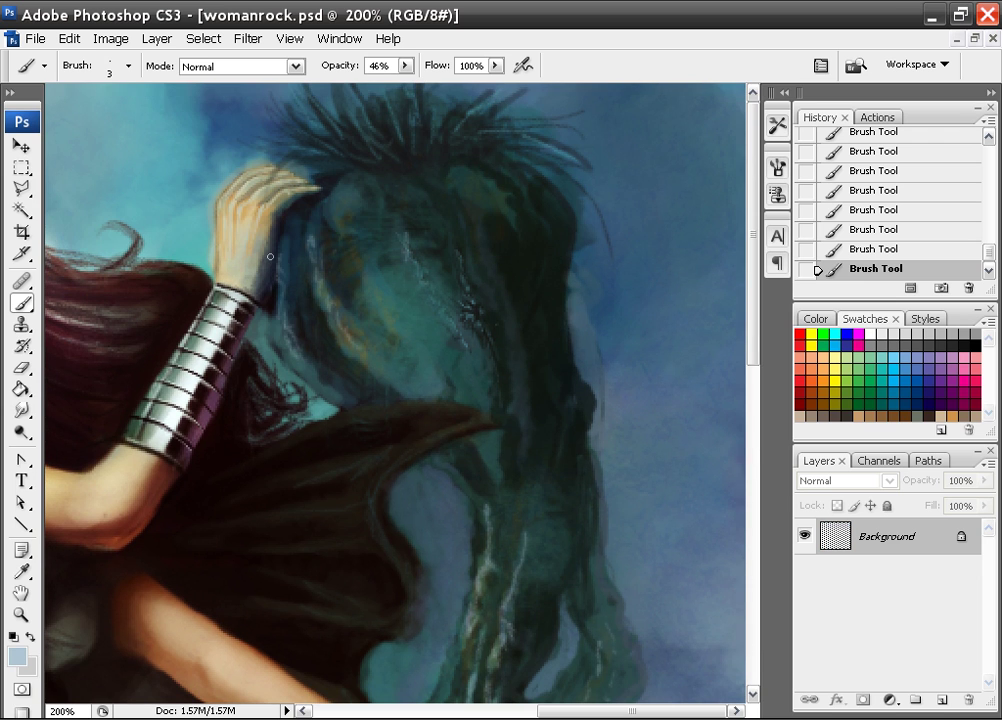
{"action": "left_click_drag", "start_coordinate": [405, 66], "coordinate": [427, 81]}
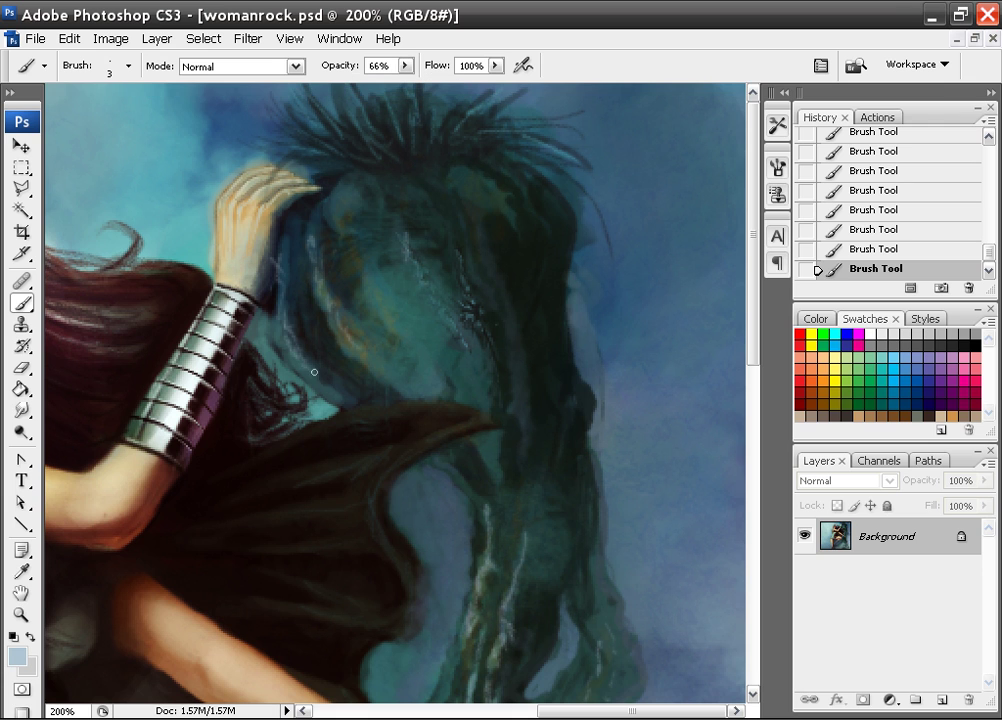
{"action": "mouse_move", "coordinate": [340, 190]}
{"action": "left_mouse_down"}
{"action": "mouse_move", "coordinate": [347, 235]}
{"action": "mouse_move", "coordinate": [377, 270]}
{"action": "left_mouse_up"}
{"action": "left_click_drag", "start_coordinate": [474, 197], "coordinate": [511, 235]}
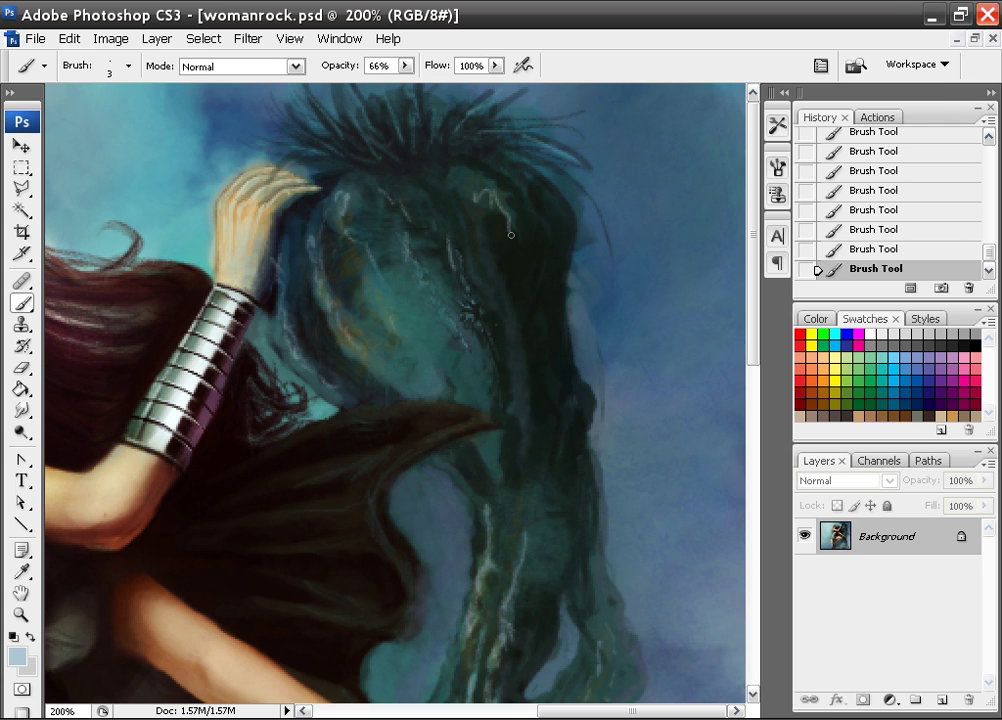
- Paint thin, irregular highlights down the rock below the resting hand, including around the swirl
{"action": "left_click_drag", "start_coordinate": [467, 598], "coordinate": [458, 170]}
{"action": "left_click_drag", "start_coordinate": [358, 291], "coordinate": [362, 259]}
{"action": "left_click_drag", "start_coordinate": [393, 384], "coordinate": [391, 362]}
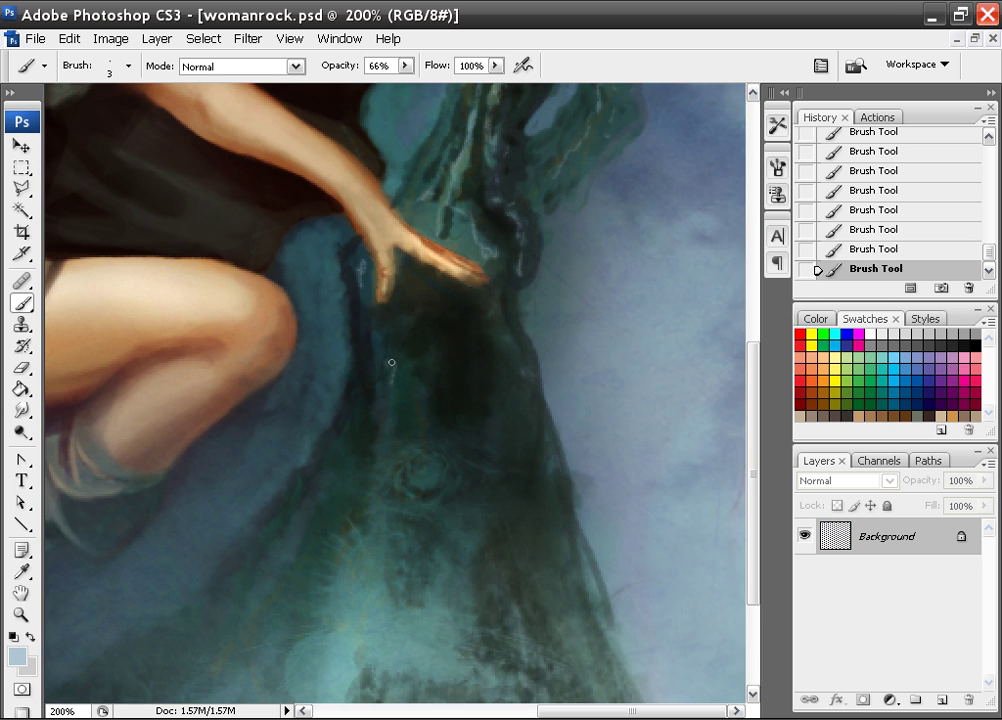
{"action": "left_click_drag", "start_coordinate": [420, 473], "coordinate": [428, 462]}
{"action": "left_click_drag", "start_coordinate": [432, 512], "coordinate": [425, 322]}
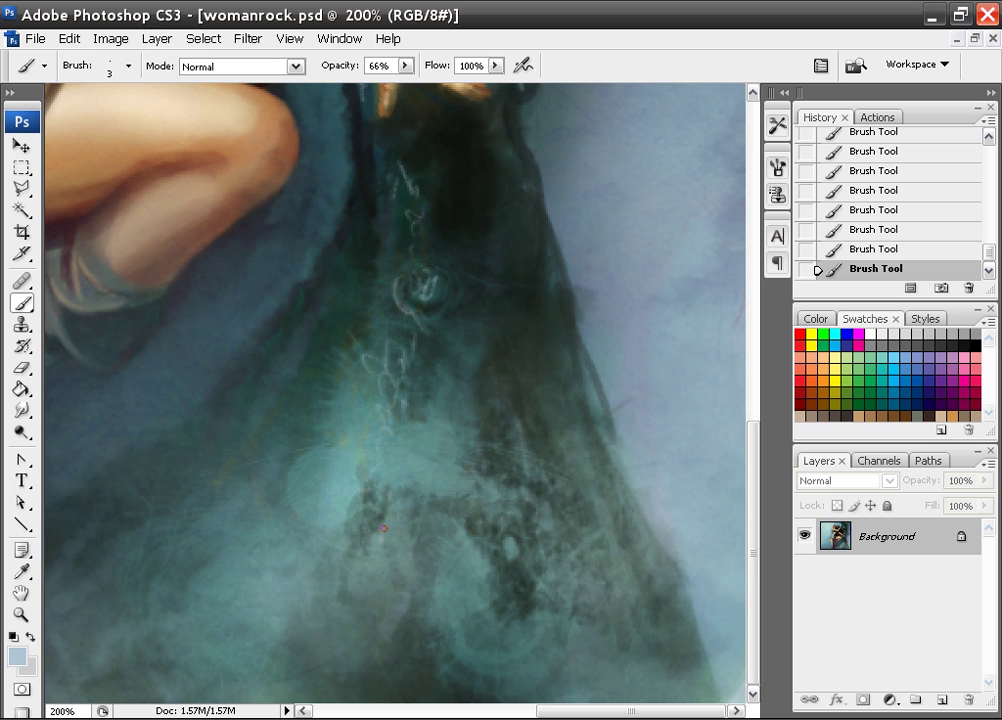
- Sample a near-black from the rock and paint fine dark cracks and texture across its base
{"action": "left_click", "coordinate": [494, 270], "text": "alt"}
{"action": "left_click_drag", "start_coordinate": [421, 349], "coordinate": [412, 407]}
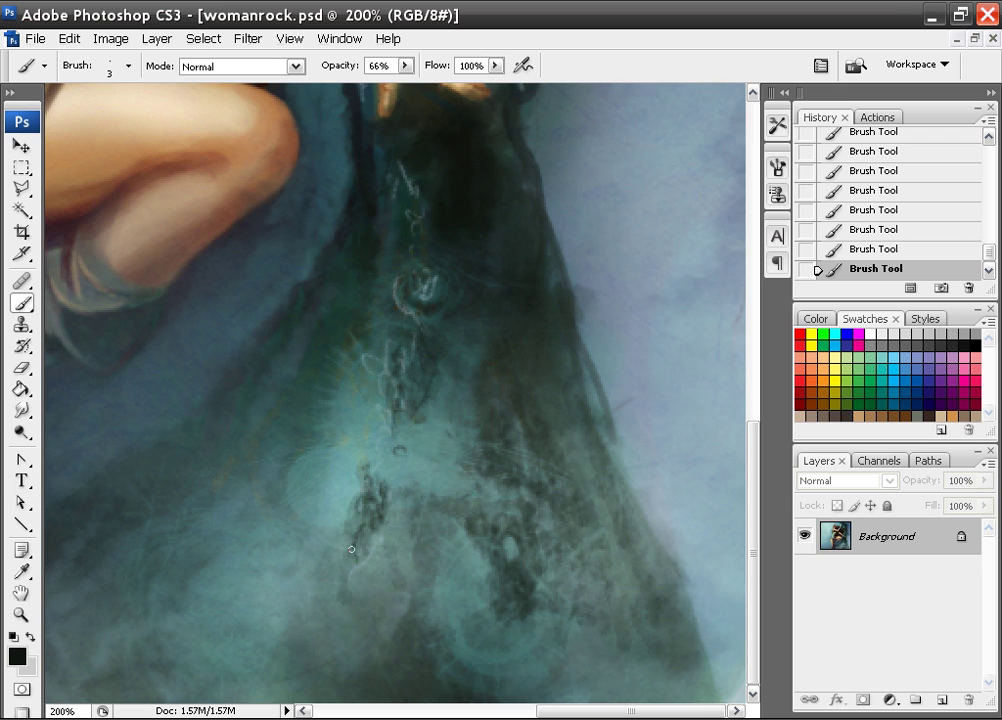
{"action": "mouse_move", "coordinate": [337, 601]}
{"action": "left_mouse_down"}
{"action": "mouse_move", "coordinate": [330, 638]}
{"action": "mouse_move", "coordinate": [351, 597]}
{"action": "left_mouse_up"}
{"action": "left_click_drag", "start_coordinate": [386, 517], "coordinate": [386, 590]}
{"action": "left_click_drag", "start_coordinate": [478, 521], "coordinate": [476, 521]}
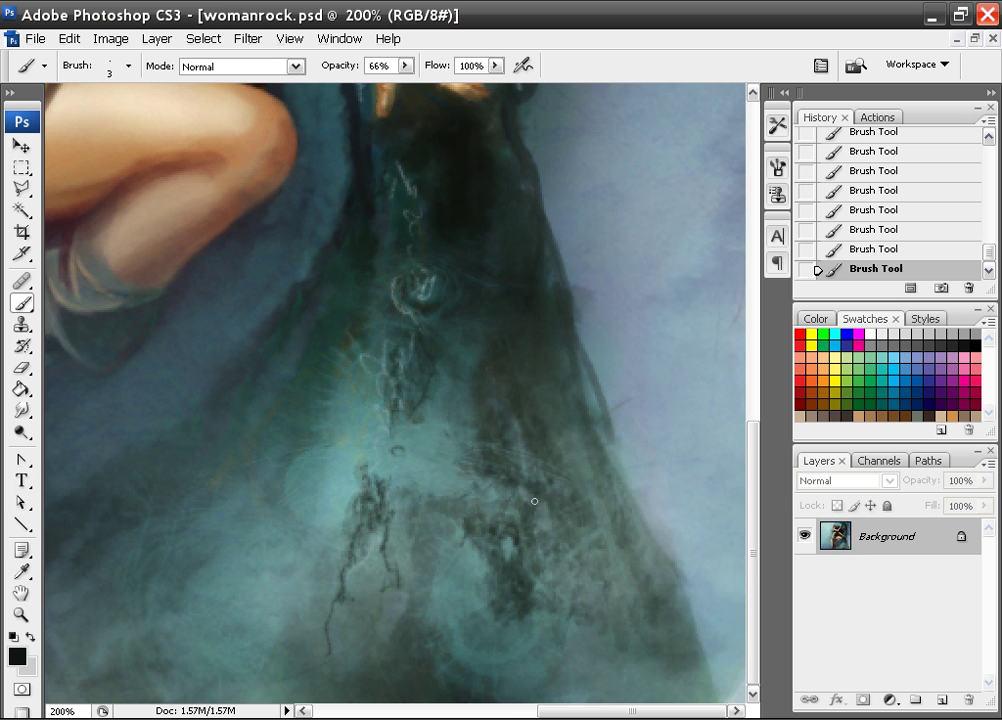
{"action": "left_click_drag", "start_coordinate": [478, 654], "coordinate": [507, 626]}
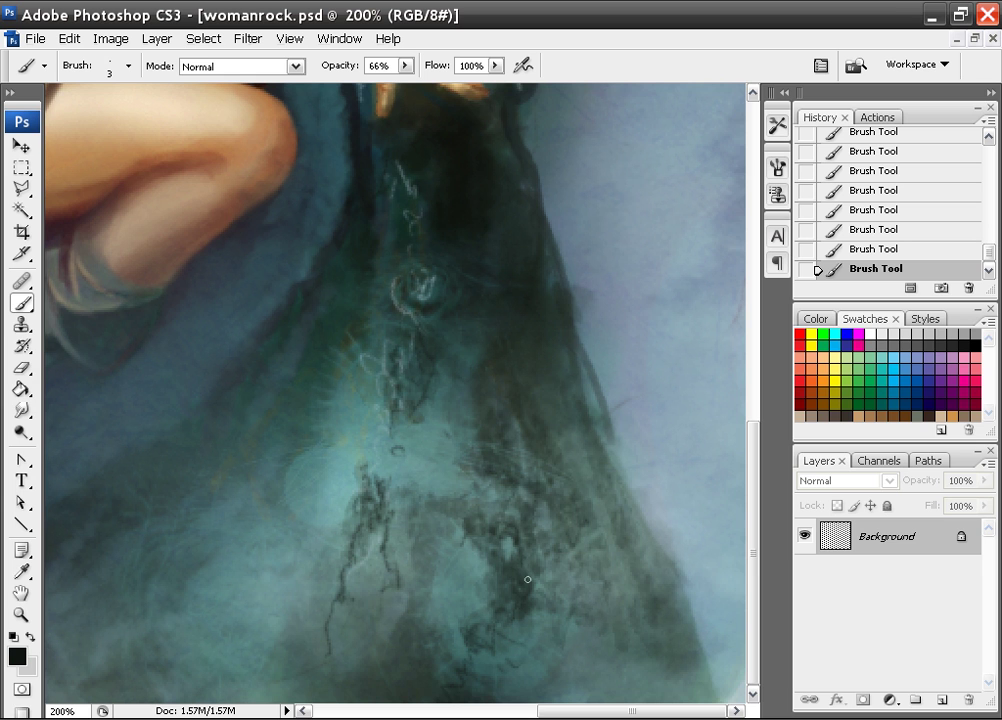
- Check the whole painting and save womanrock.psd
{"action": "key", "text": "ctrl+minus"}
{"action": "key", "text": "ctrl+minus"}
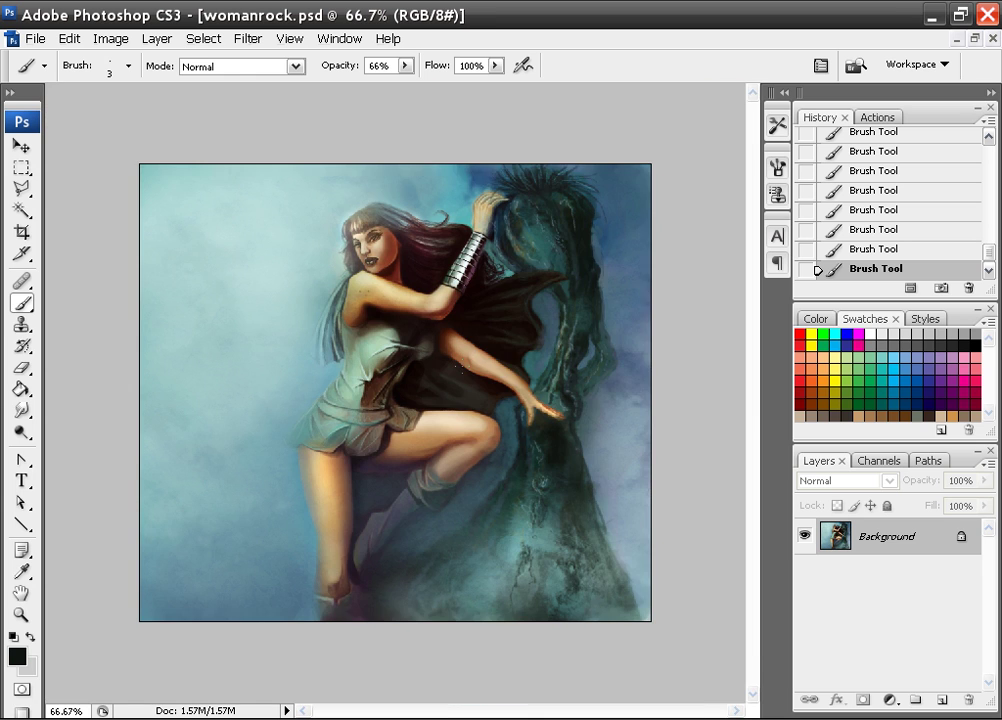
{"action": "key", "text": "ctrl+plus"}
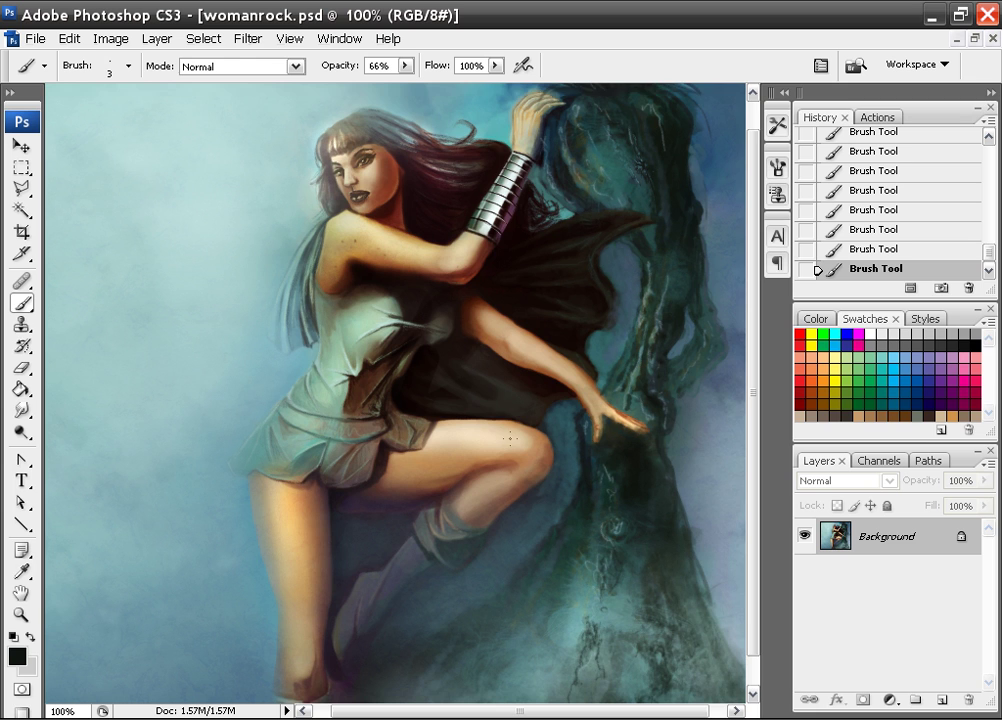
{"action": "mouse_move", "coordinate": [526, 459]}
{"action": "left_mouse_down"}
{"action": "mouse_move", "coordinate": [445, 340]}
{"action": "mouse_move", "coordinate": [546, 467]}
{"action": "mouse_move", "coordinate": [521, 387]}
{"action": "mouse_move", "coordinate": [549, 297]}
{"action": "left_mouse_up"}
{"action": "left_click", "coordinate": [36, 38]}
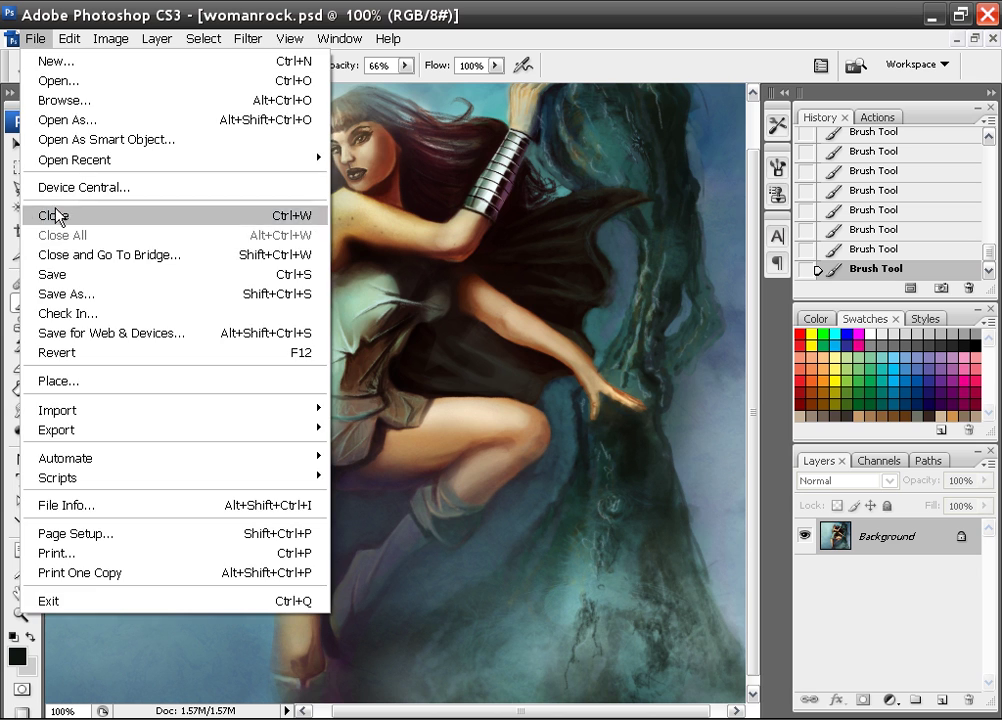
{"action": "left_click", "coordinate": [61, 277]}
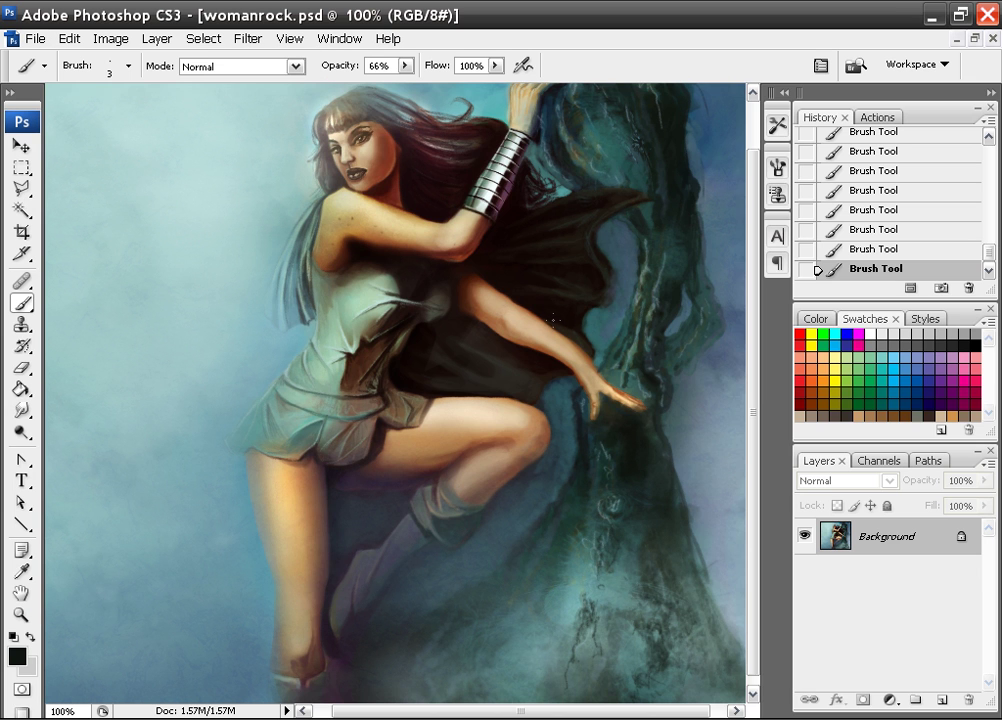
- Hide the tools and panels and examine the figure, cape and detailed rock at several magnifications
{"action": "key", "text": "ctrl+minus"}
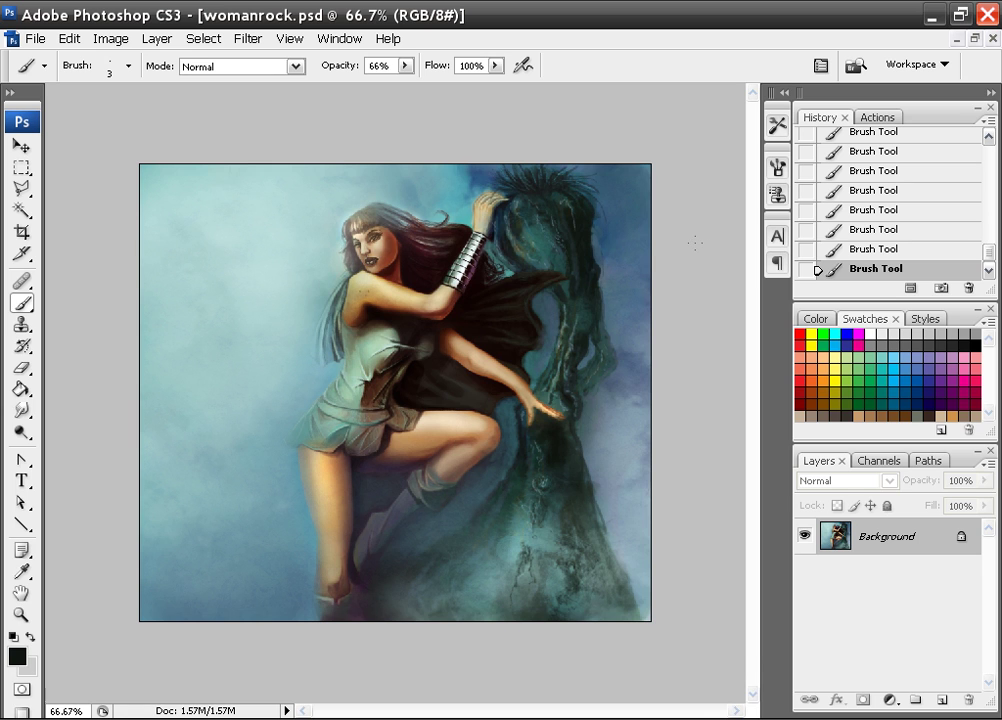
{"action": "key", "text": "ctrl+plus"}
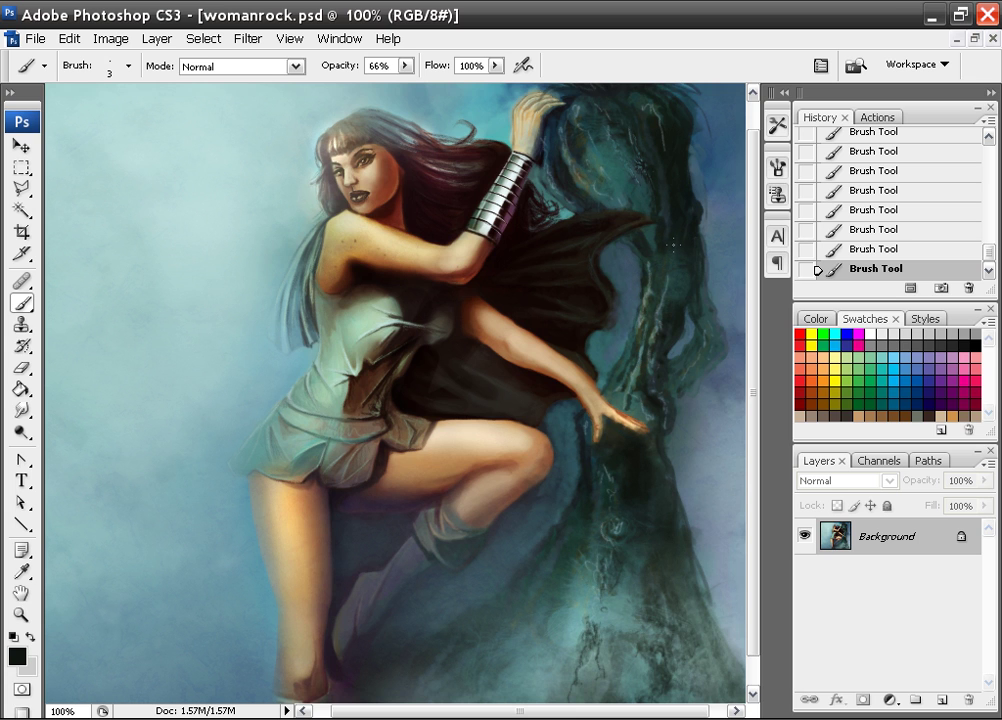
{"action": "key", "text": "Tab"}
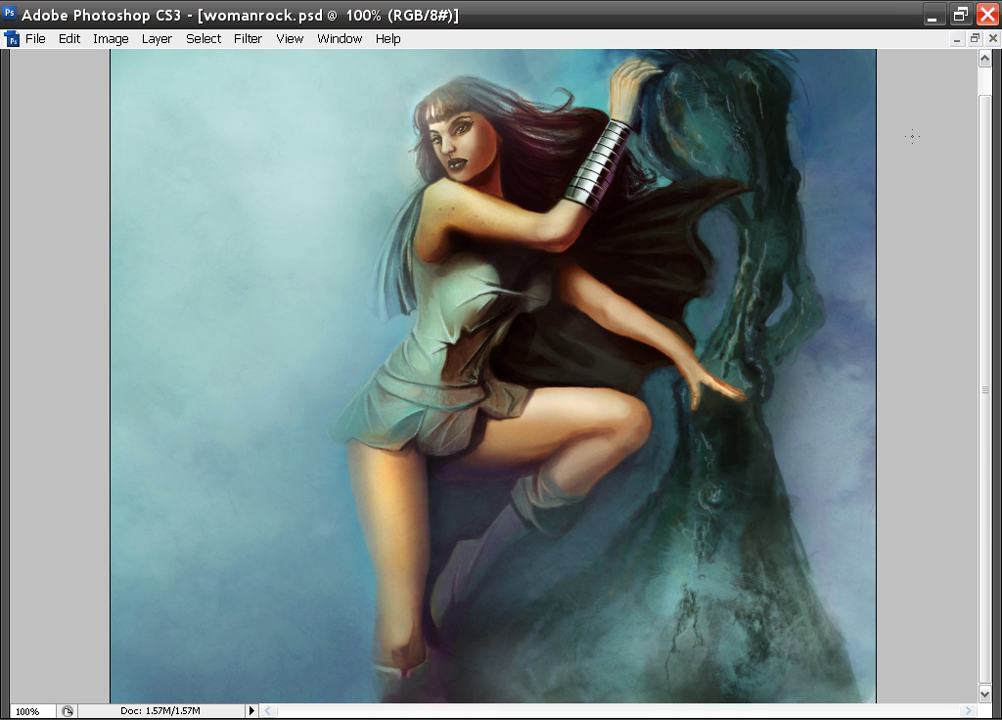
{"action": "key", "text": "ctrl+plus"}
{"action": "key", "text": "ctrl+plus"}
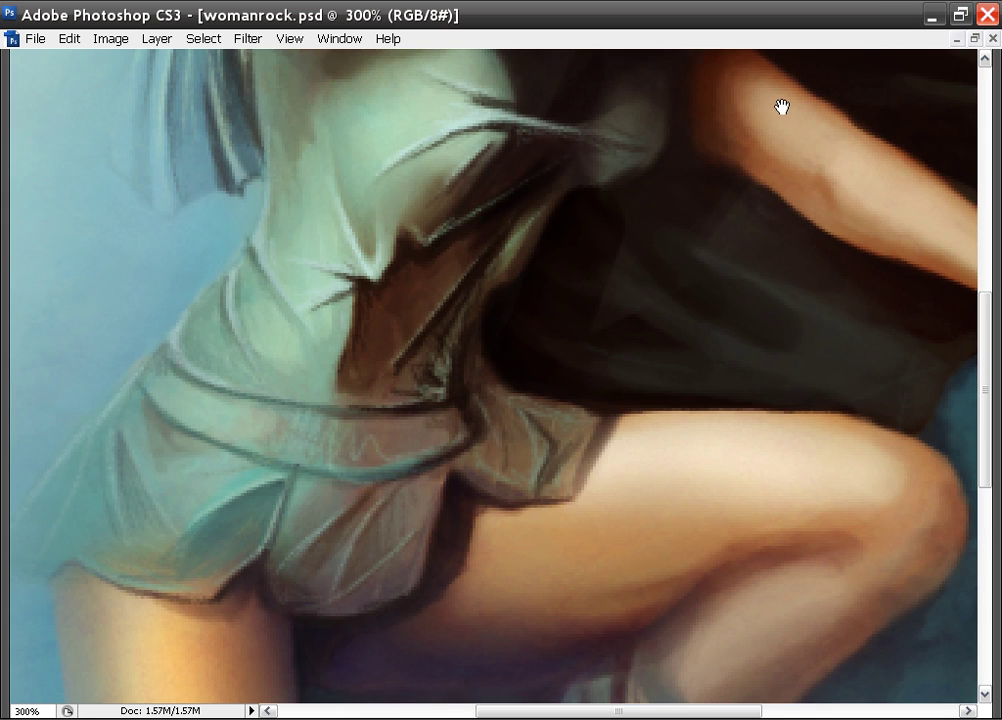
{"action": "left_click_drag", "start_coordinate": [782, 107], "coordinate": [778, 330]}
{"action": "key", "text": "ctrl+minus"}
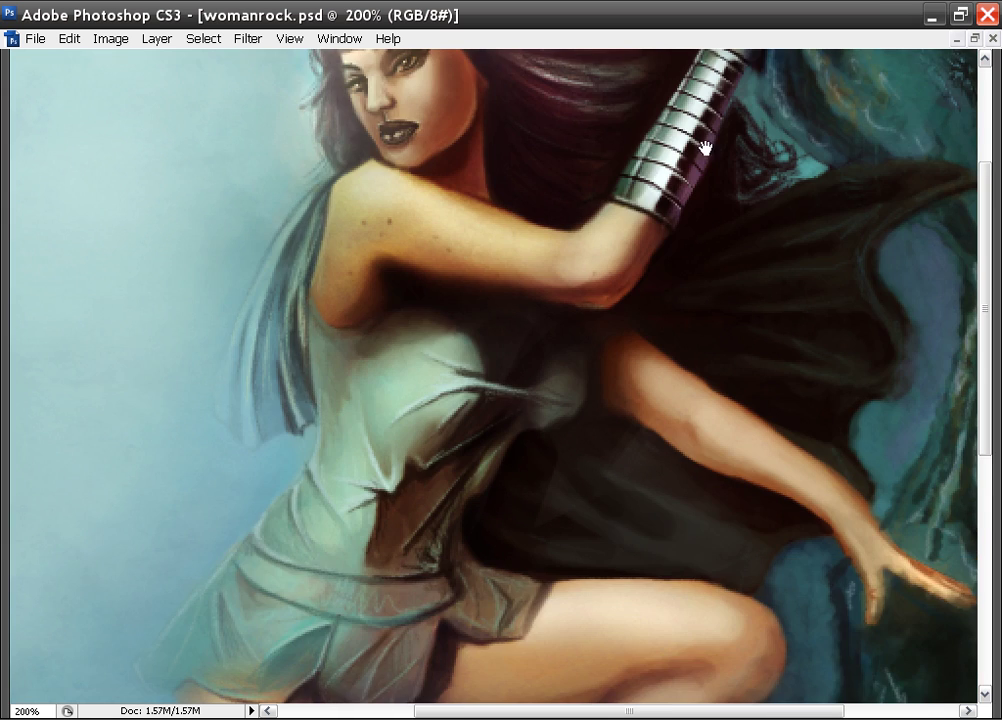
{"action": "left_click_drag", "start_coordinate": [707, 141], "coordinate": [703, 205]}
{"action": "mouse_move", "coordinate": [729, 353]}
{"action": "left_mouse_down"}
{"action": "mouse_move", "coordinate": [919, 365]}
{"action": "mouse_move", "coordinate": [830, 353]}
{"action": "mouse_move", "coordinate": [389, 389]}
{"action": "mouse_move", "coordinate": [365, 382]}
{"action": "left_mouse_up"}
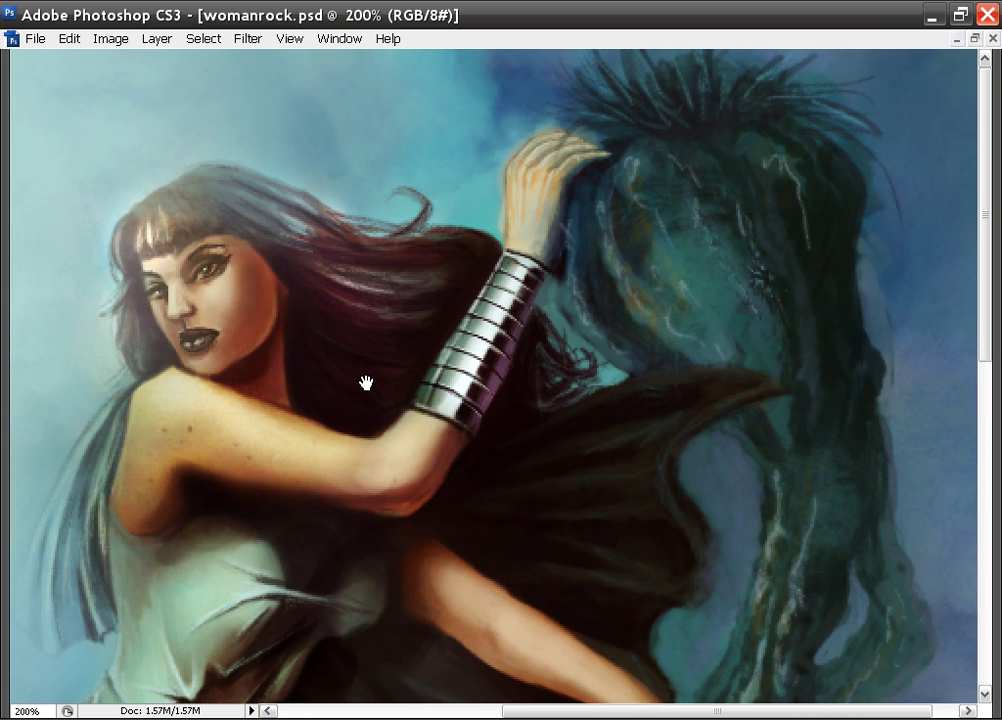
{"action": "left_click_drag", "start_coordinate": [840, 534], "coordinate": [821, 481]}
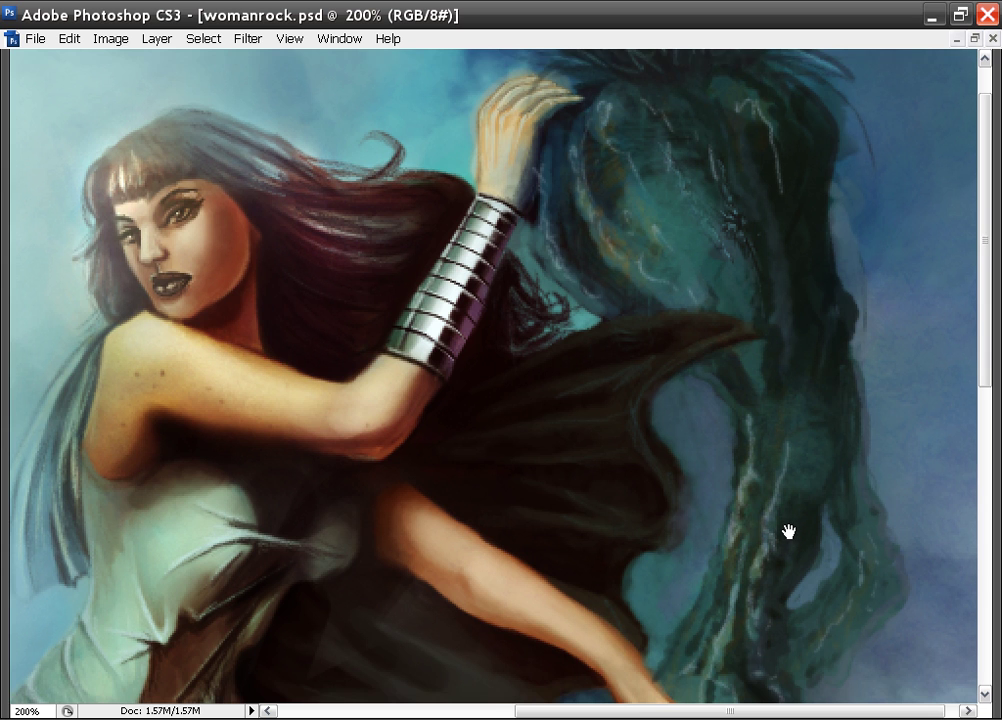
{"action": "mouse_move", "coordinate": [787, 530]}
{"action": "left_mouse_down"}
{"action": "mouse_move", "coordinate": [785, 416]}
{"action": "mouse_move", "coordinate": [841, 293]}
{"action": "left_mouse_up"}
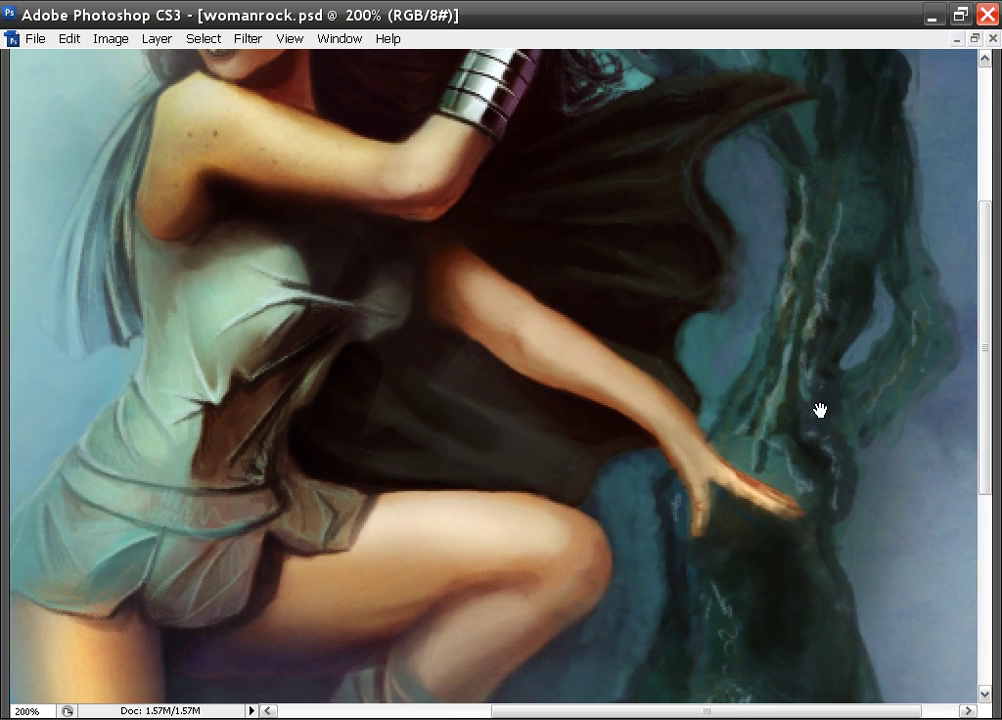
{"action": "mouse_move", "coordinate": [774, 573]}
{"action": "left_mouse_down"}
{"action": "mouse_move", "coordinate": [787, 488]}
{"action": "mouse_move", "coordinate": [739, 481]}
{"action": "left_mouse_up"}
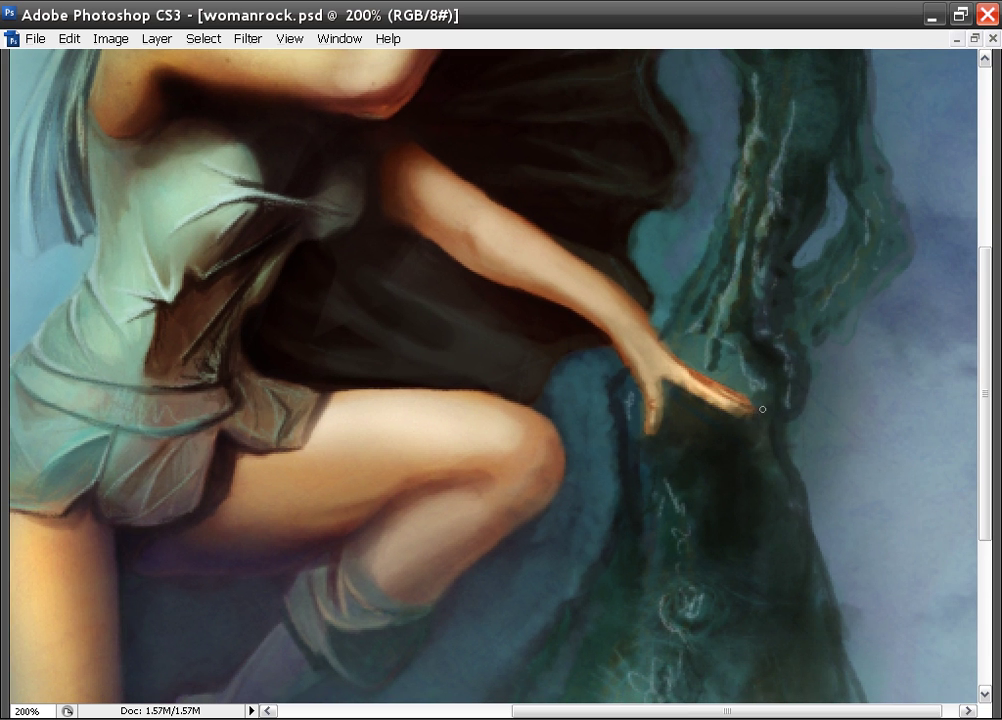
- Clean up and brighten the fingertips of the hand resting on the rock with small skin-tone strokes
{"action": "key", "text": "ctrl+plus"}
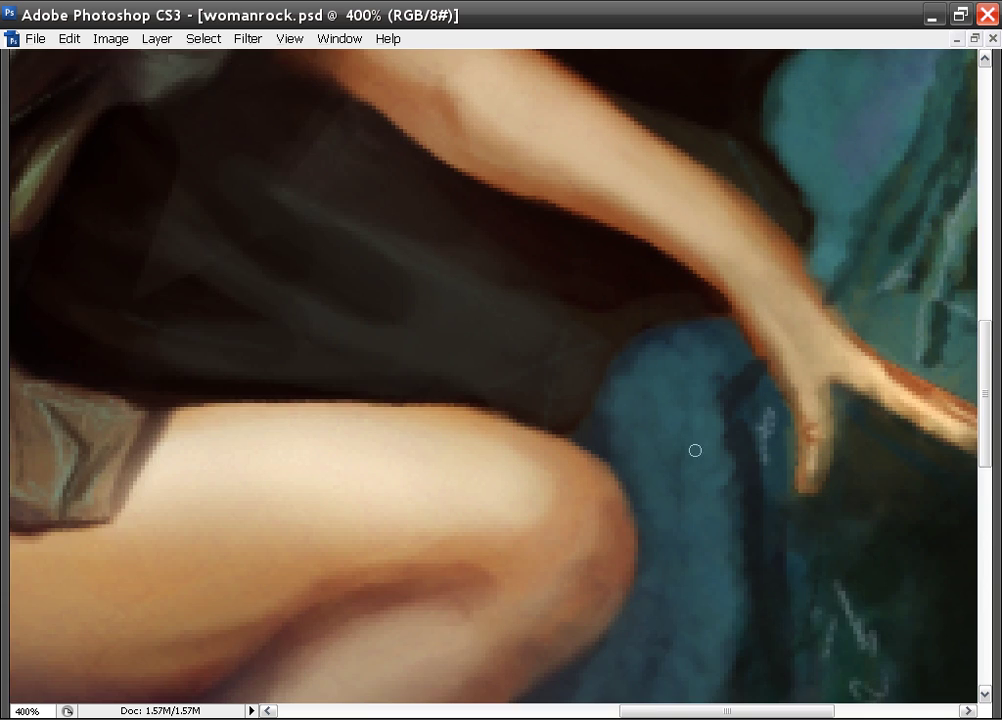
{"action": "mouse_move", "coordinate": [693, 450]}
{"action": "left_mouse_down"}
{"action": "mouse_move", "coordinate": [810, 490]}
{"action": "mouse_move", "coordinate": [649, 456]}
{"action": "left_mouse_up"}
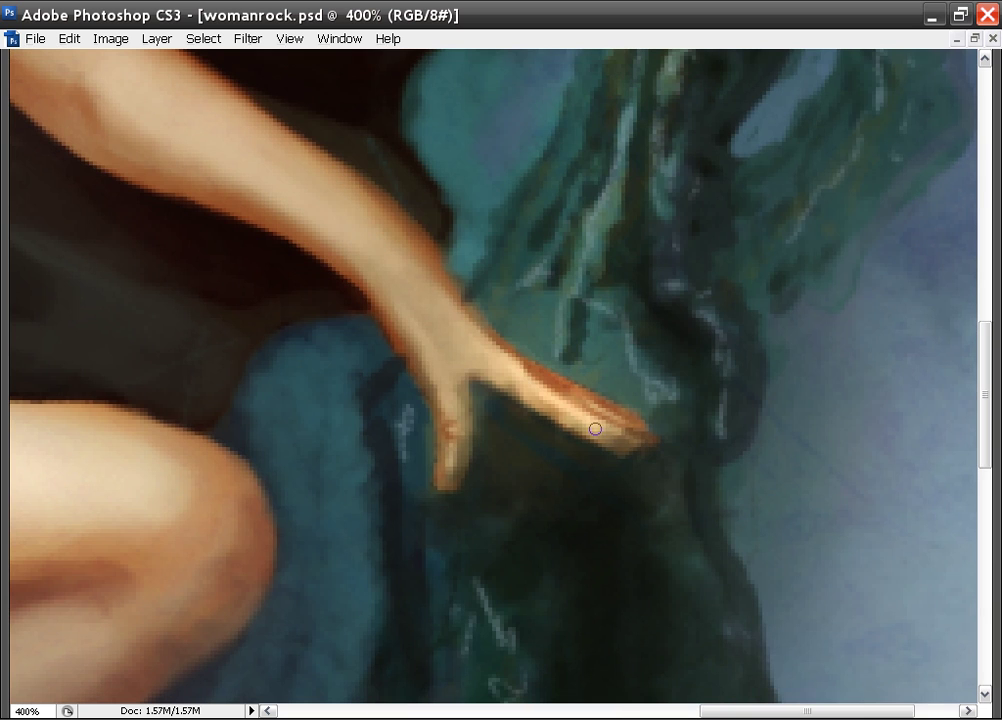
{"action": "left_click_drag", "start_coordinate": [650, 443], "coordinate": [654, 441]}
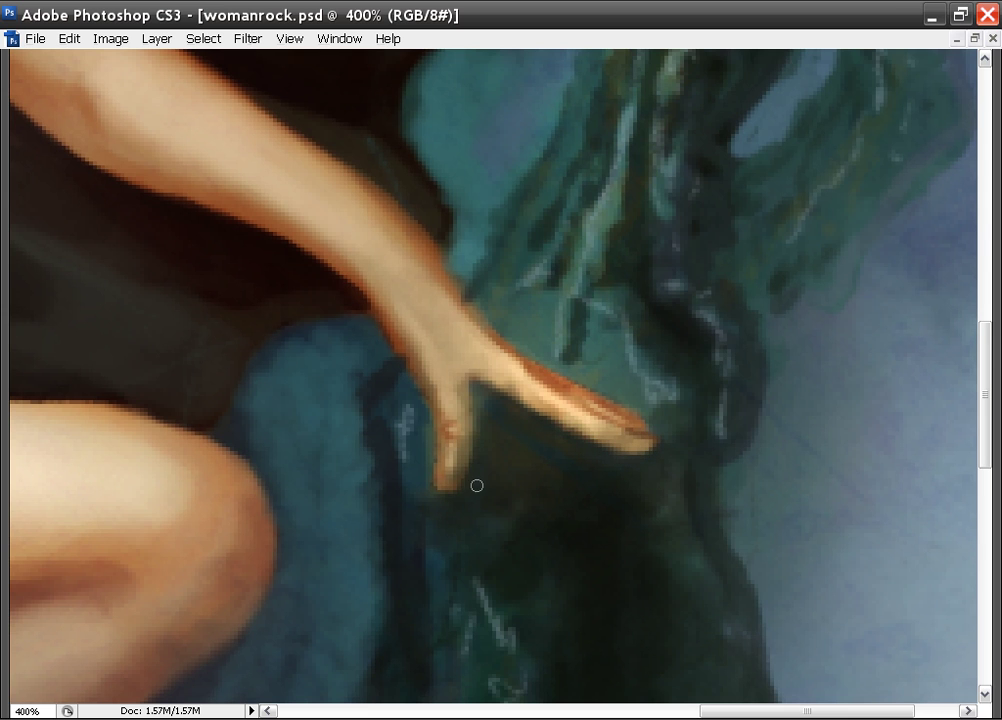
- Review the retouched hand within the whole painting at 200% and 100% magnification
{"action": "key", "text": "space"}
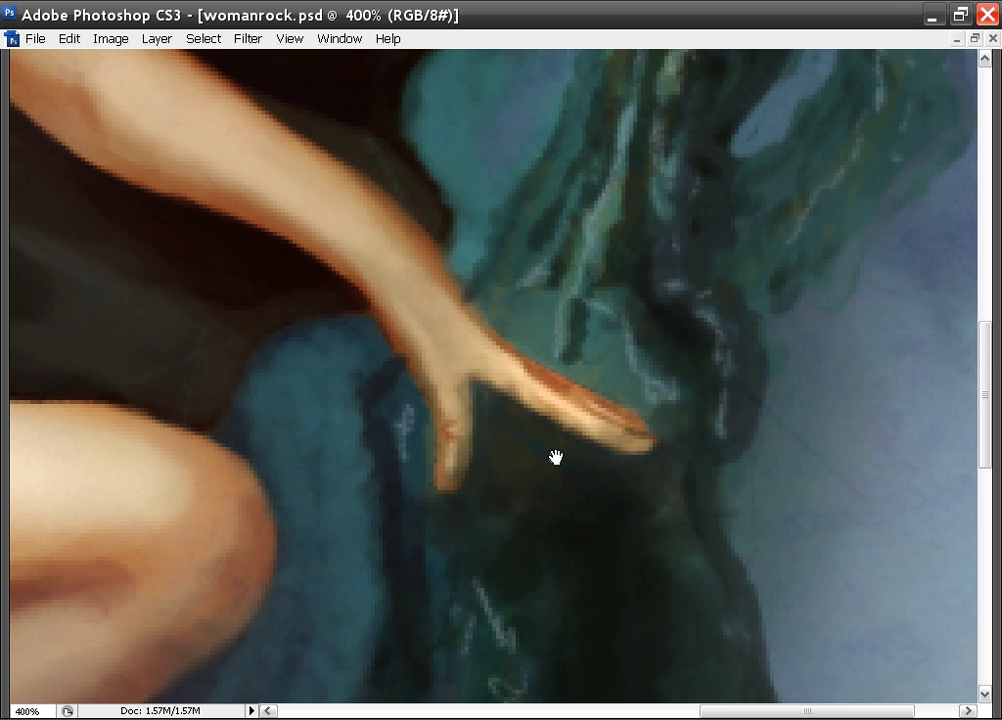
{"action": "key", "text": "ctrl+minus"}
{"action": "key", "text": "ctrl+minus"}
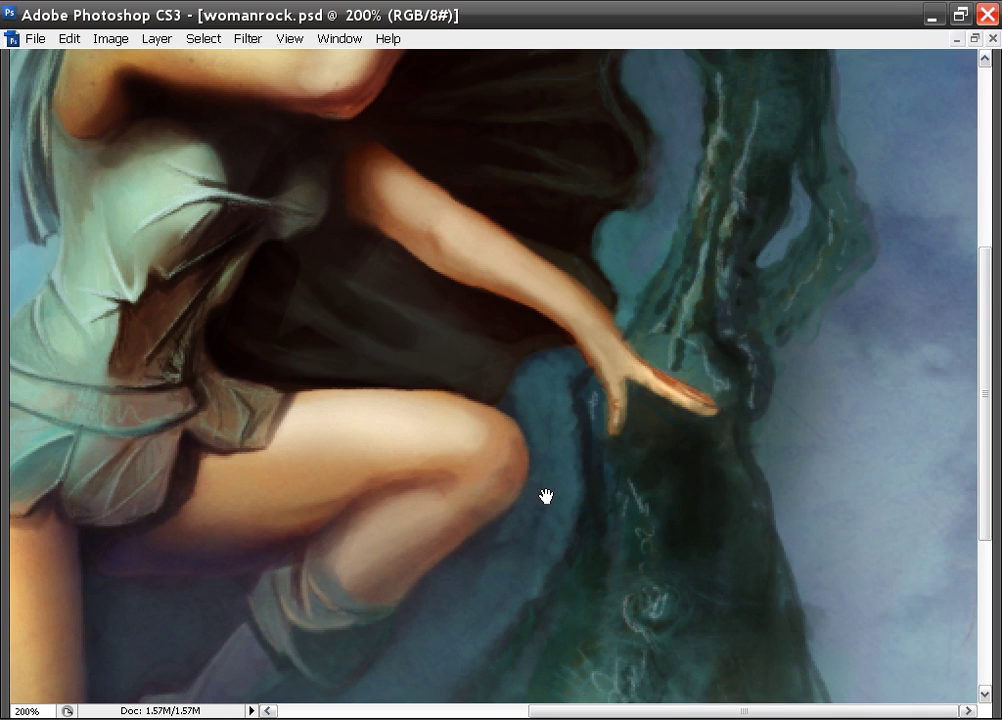
{"action": "left_click_drag", "start_coordinate": [545, 496], "coordinate": [662, 249]}
{"action": "key", "text": "ctrl+minus"}
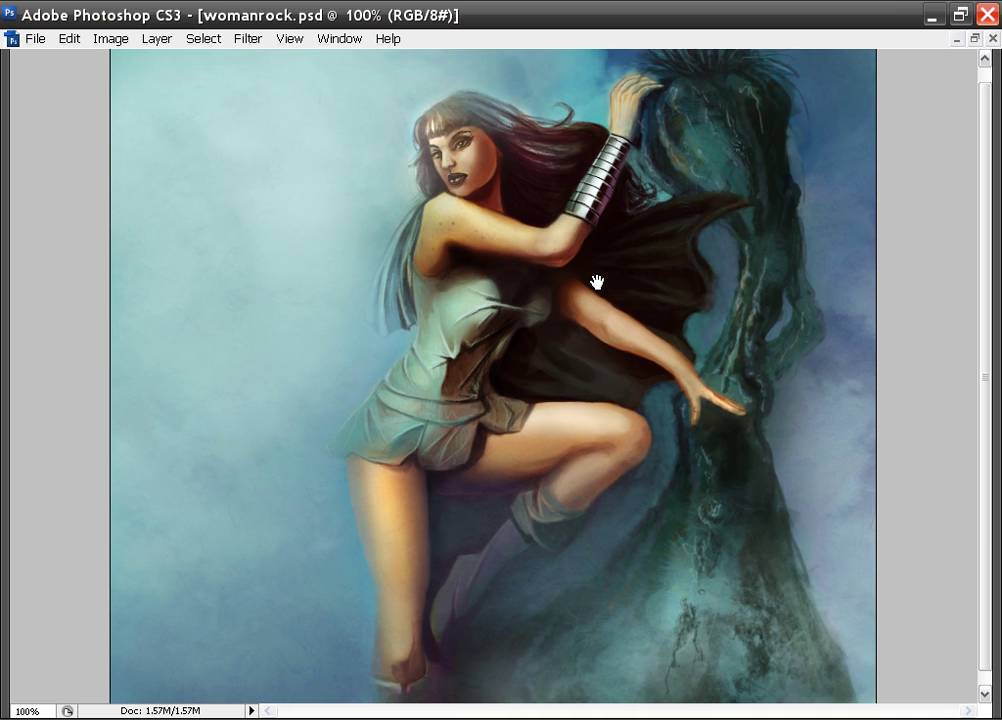
{"action": "left_click_drag", "start_coordinate": [579, 211], "coordinate": [579, 272]}
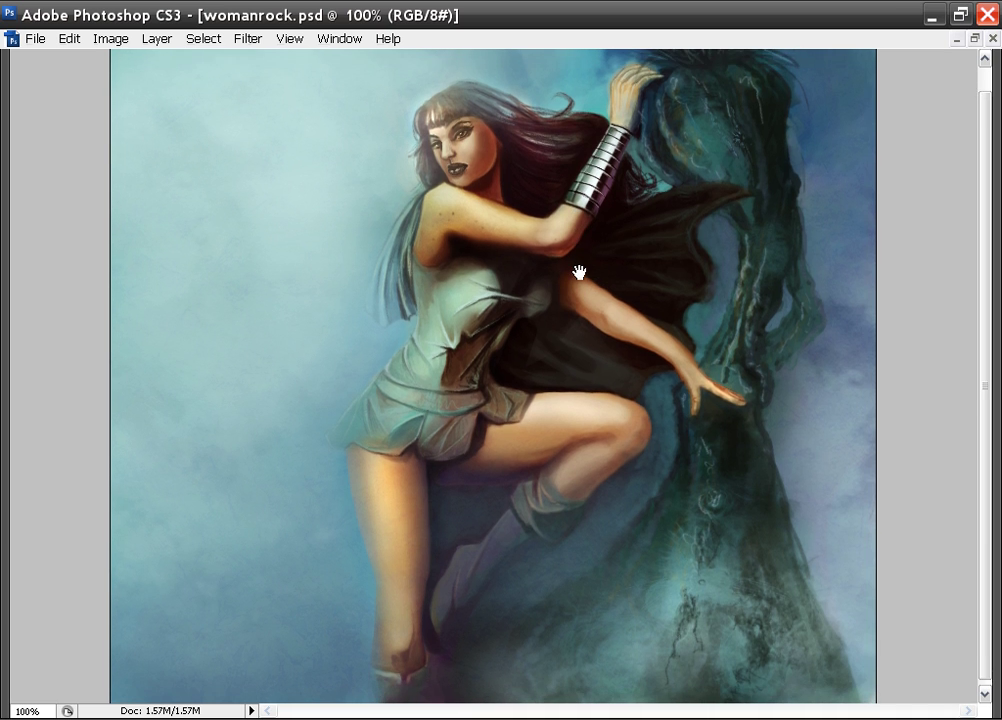
{"action": "key", "text": "ctrl+z"}
{"action": "key", "text": "ctrl+z"}
{"action": "key", "text": "ctrl+z"}
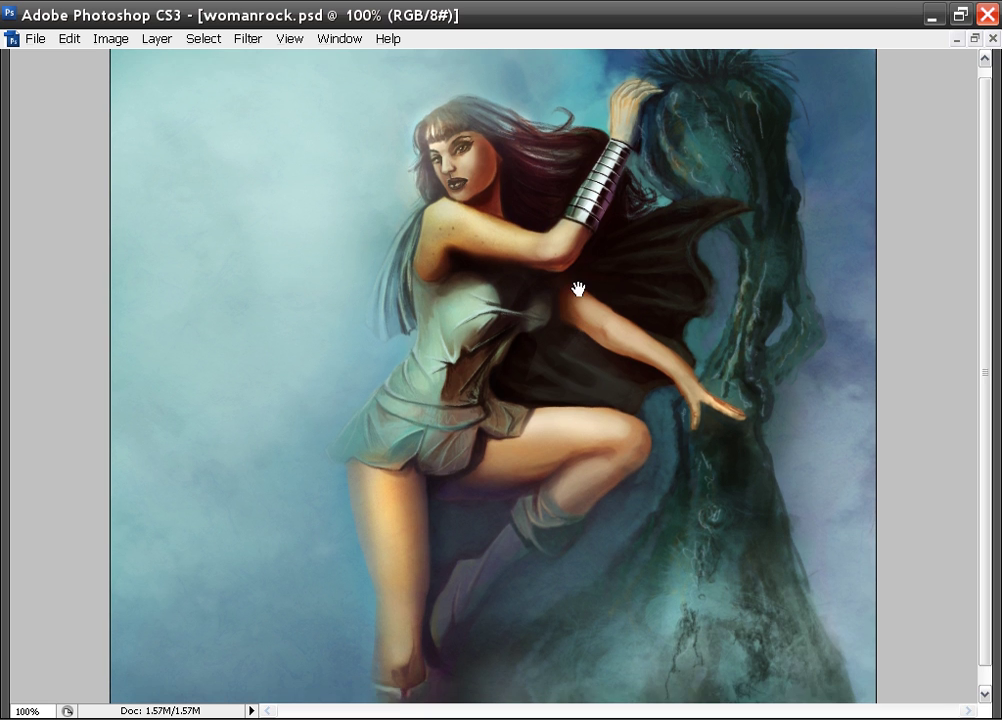
{"action": "key", "text": "ctrl+z"}
{"action": "left_click_drag", "start_coordinate": [576, 293], "coordinate": [576, 269]}
{"action": "scroll", "coordinate": [577, 285], "scroll_direction": "up", "scroll_amount": 1}
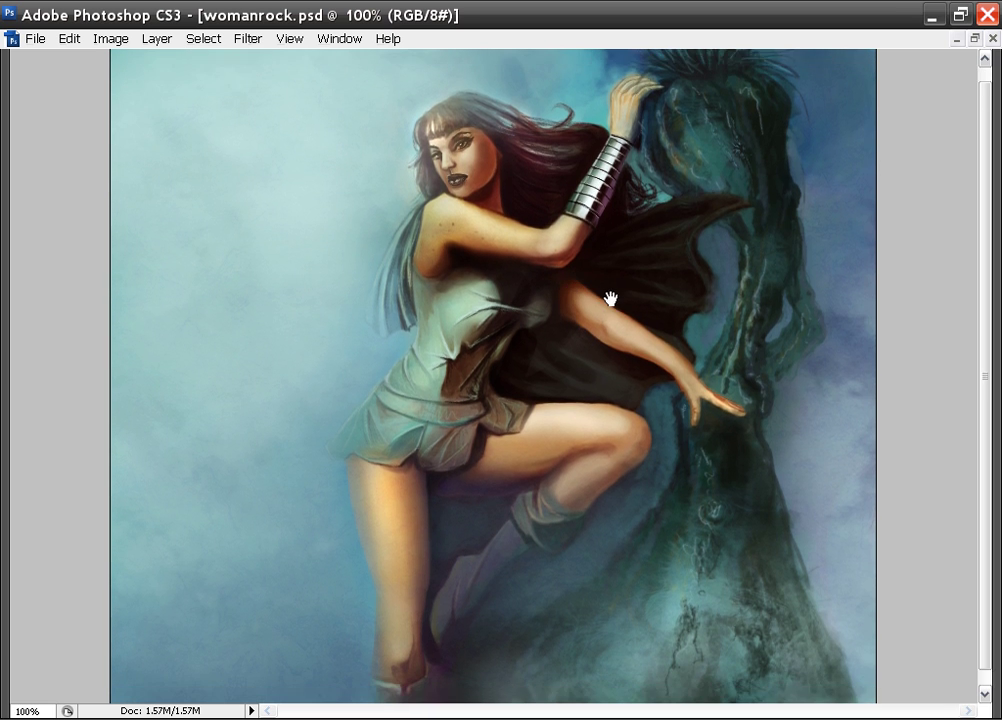